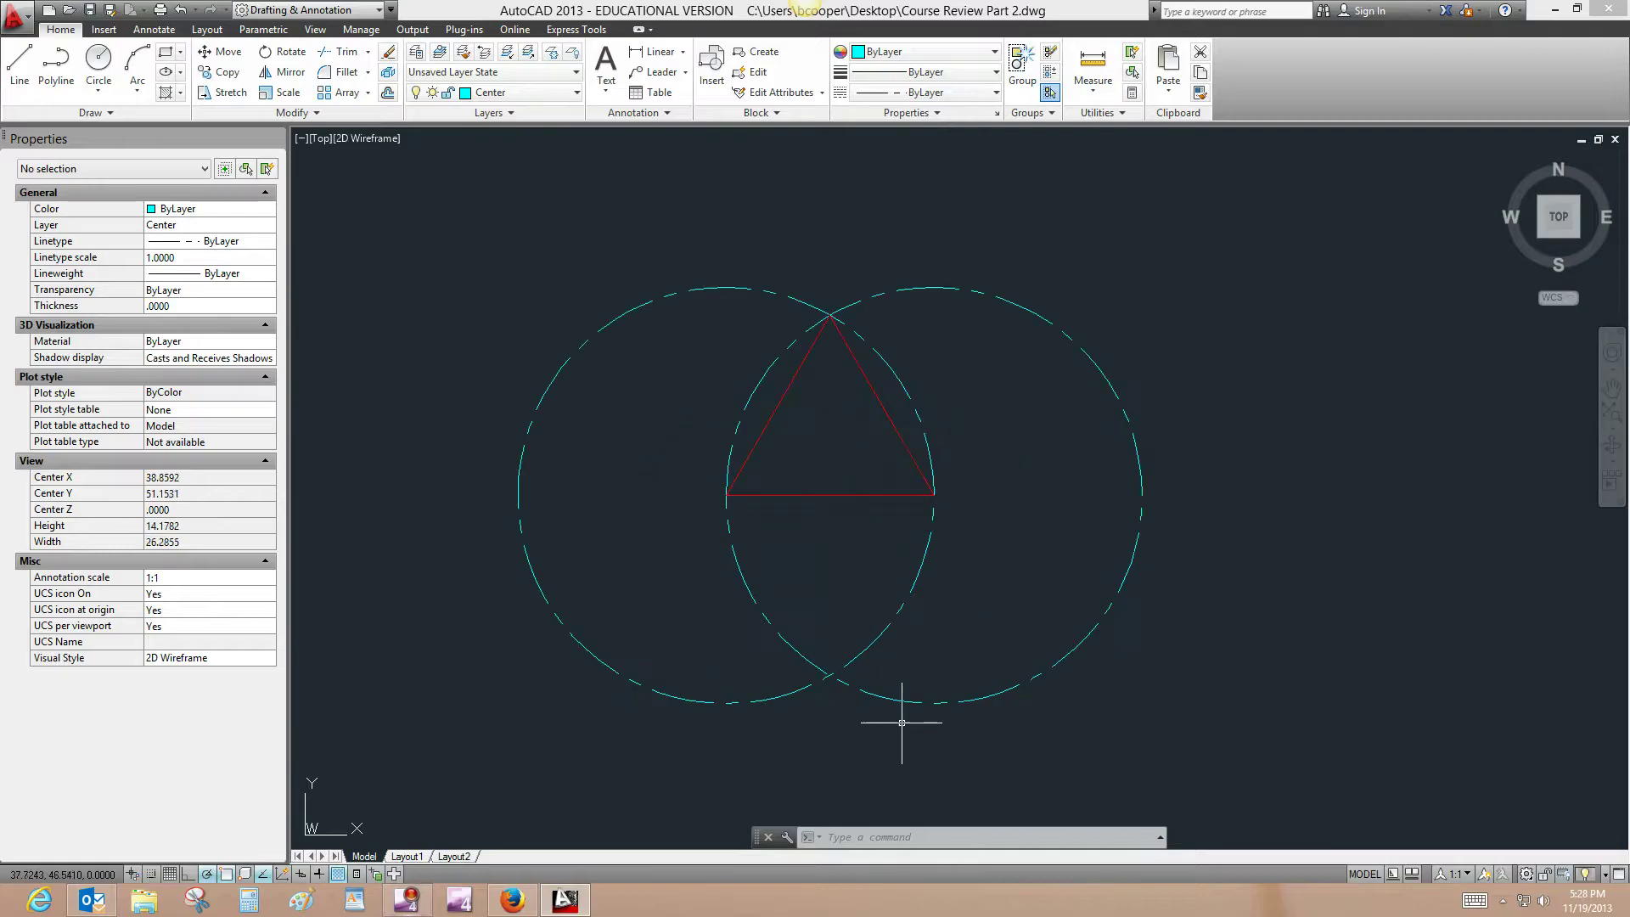
- Move both large dashed circles to the Construction layer and clear the selection
drag(895, 727, 713, 548)
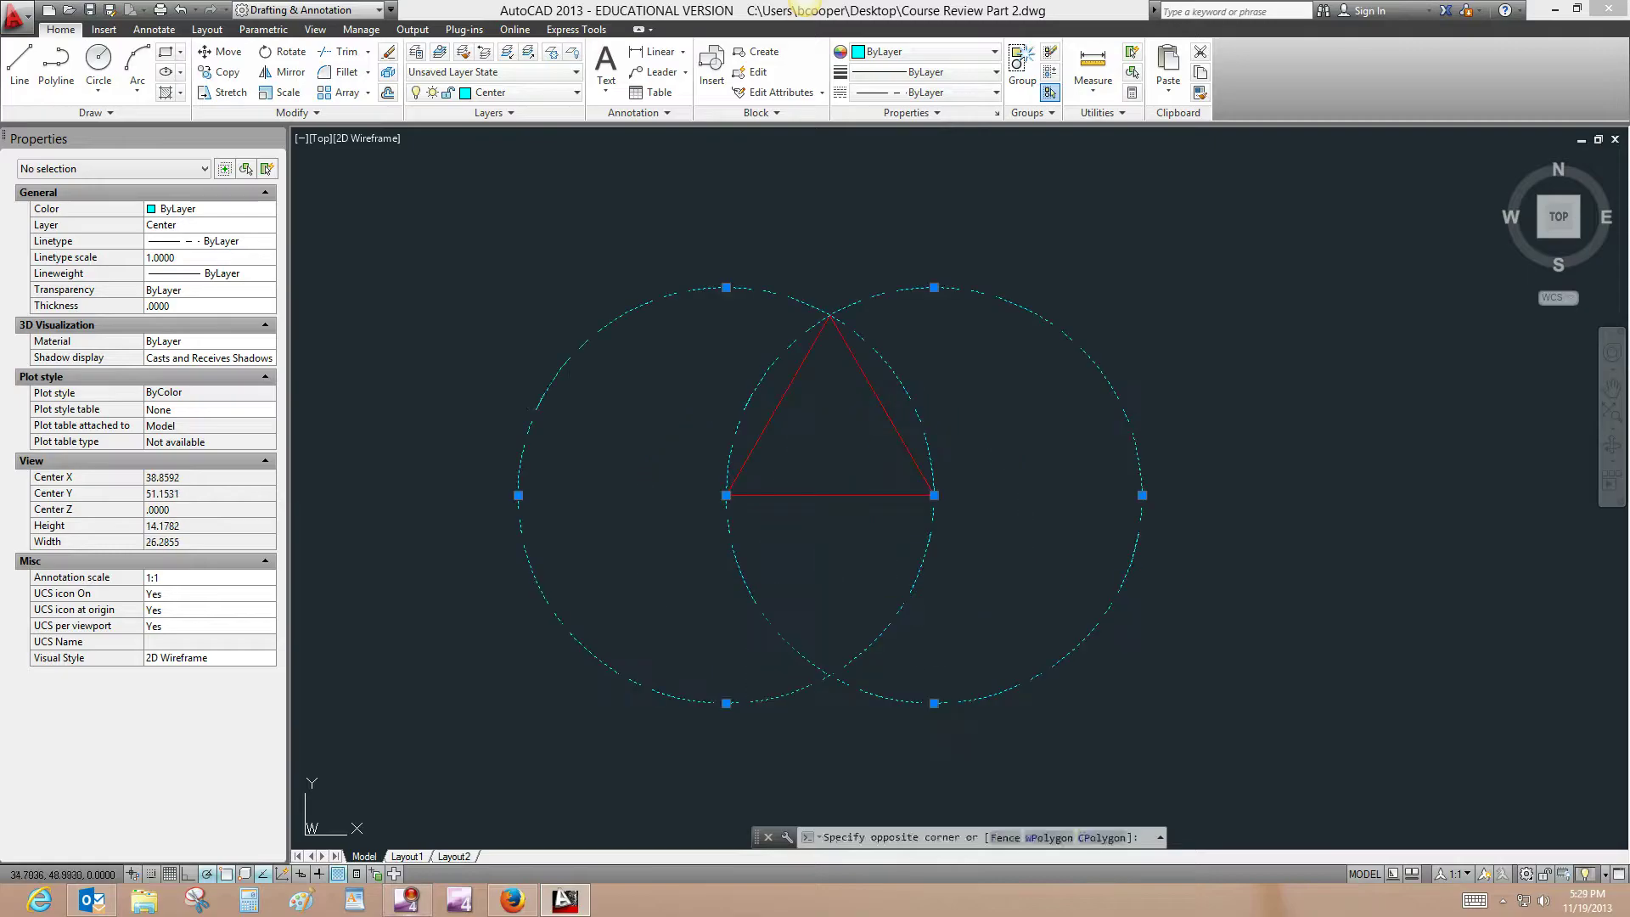
click(535, 94)
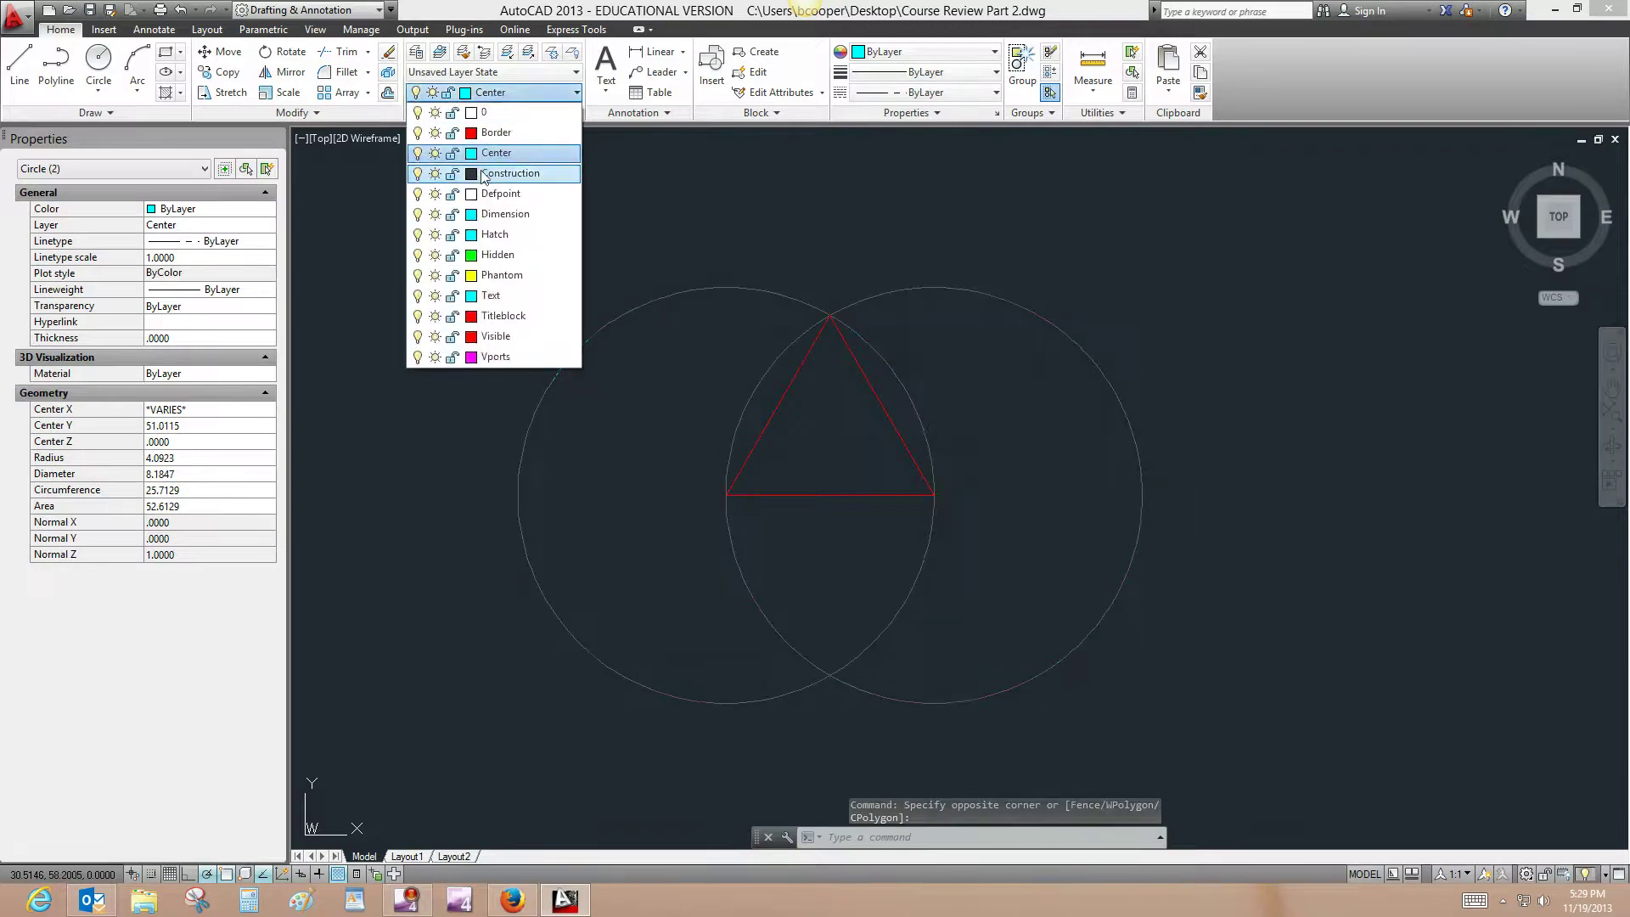
key(Escape)
scroll(929, 455, up, 2)
key(Escape)
key(Escape)
key(Escape)
text(DIMANG)
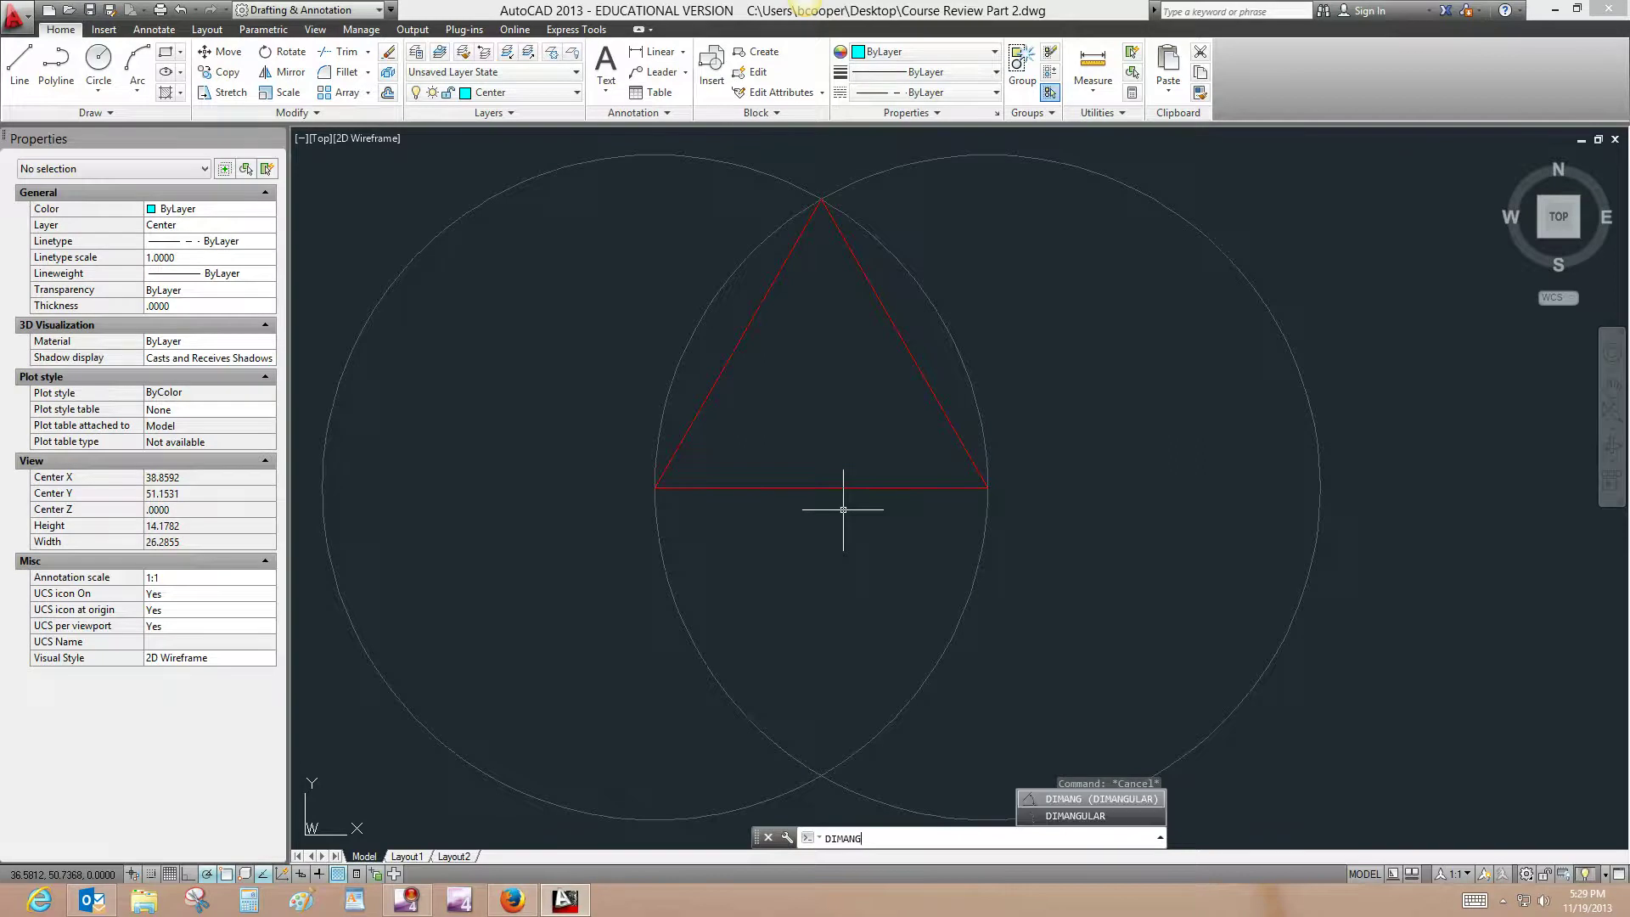
- Add 60° angular dimensions at the triangle's lower-left and top corners with DIMANGULAR
key(Return)
click(694, 487)
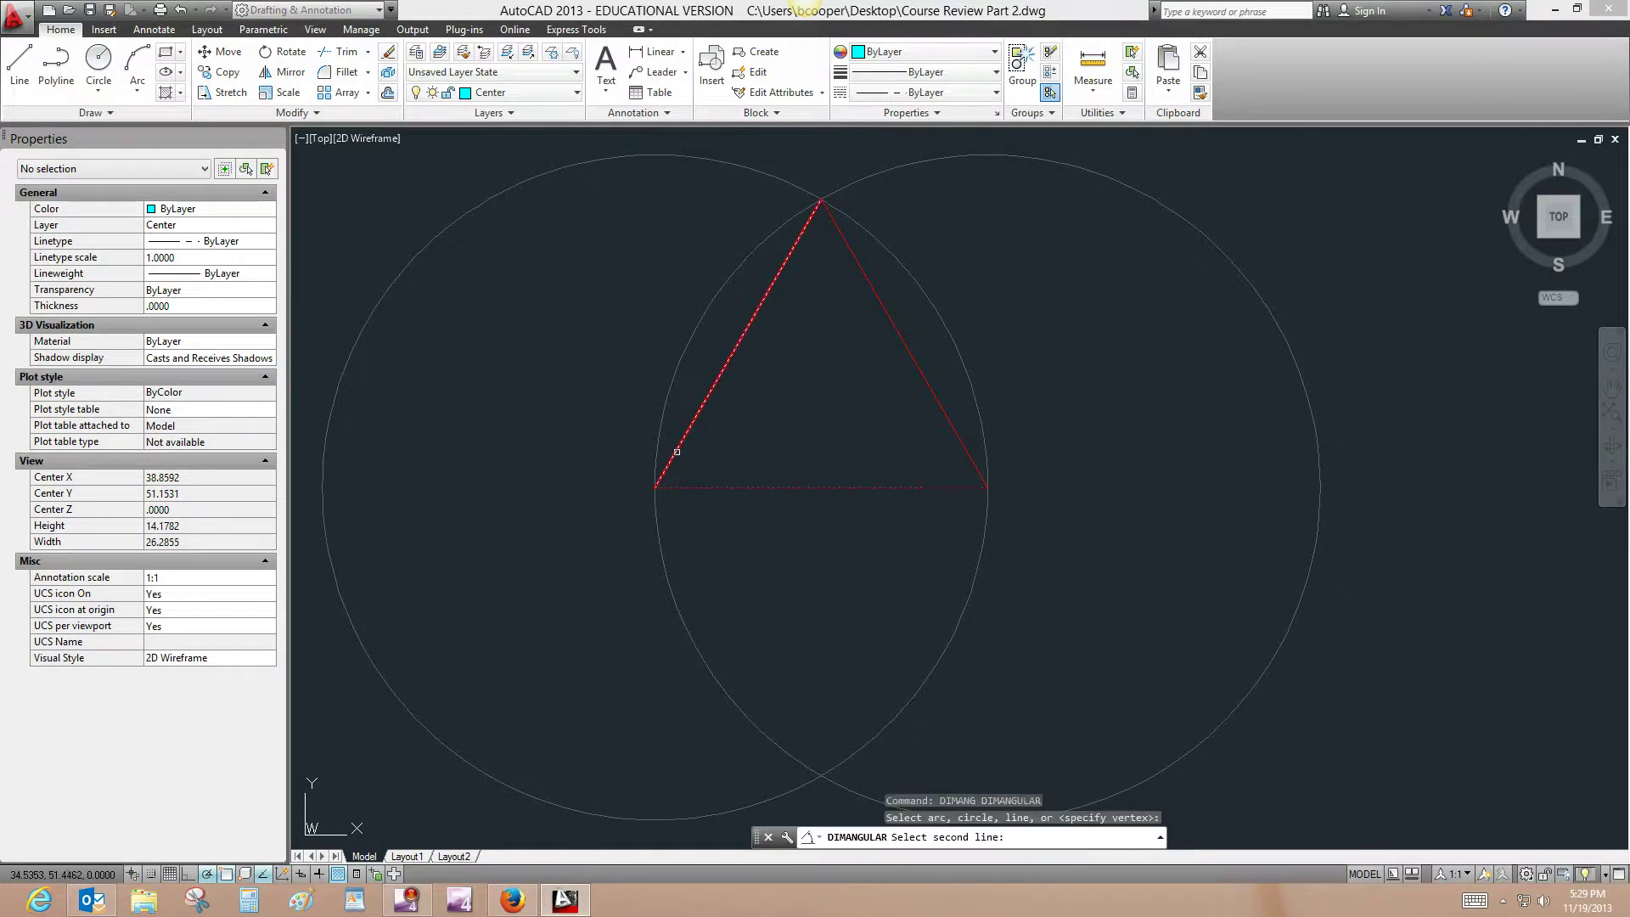
click(674, 455)
click(727, 452)
scroll(740, 455, up, 2)
middle_drag(740, 454, 722, 563)
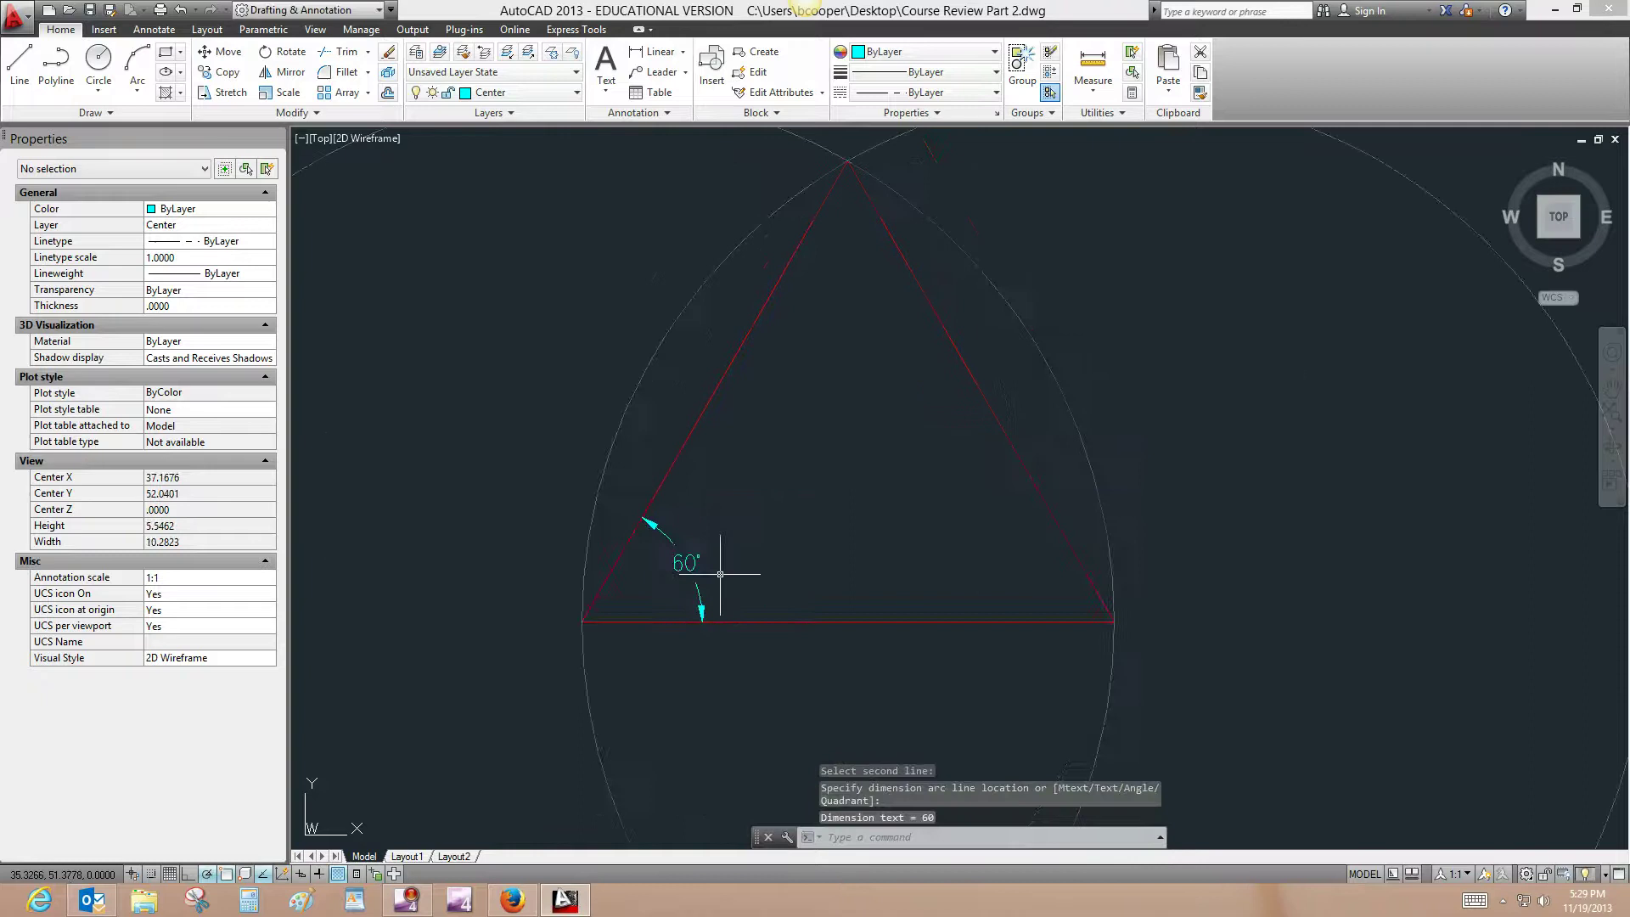
key(Return)
click(790, 255)
click(889, 253)
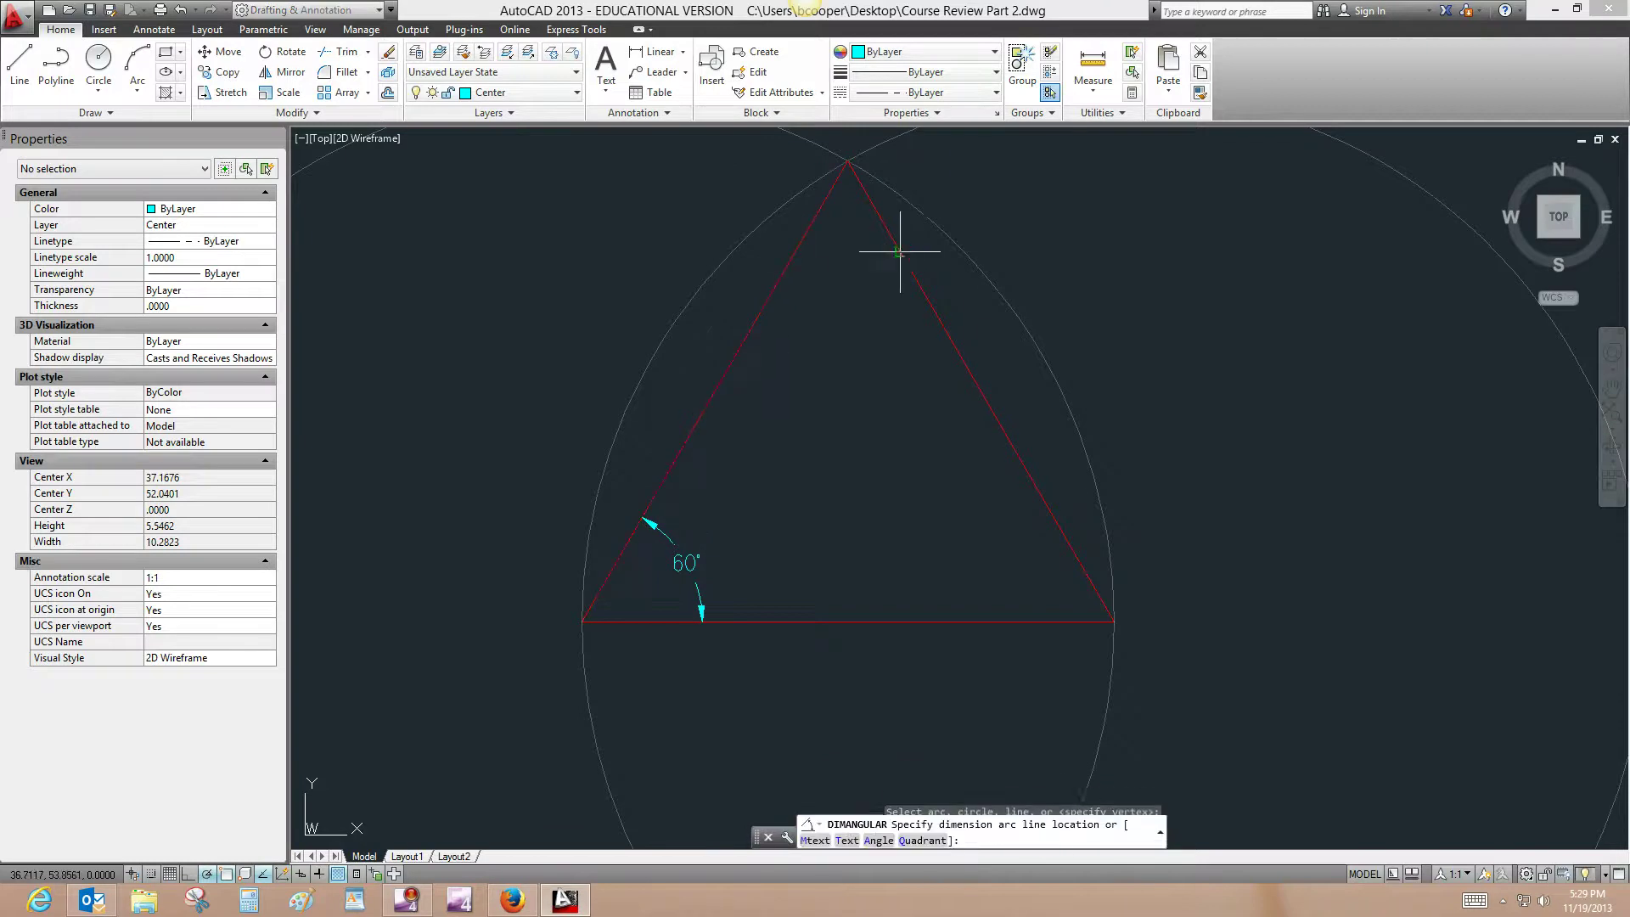
click(873, 292)
- Add the third 60° angular dimension at the triangle's lower-right corner
key(Return)
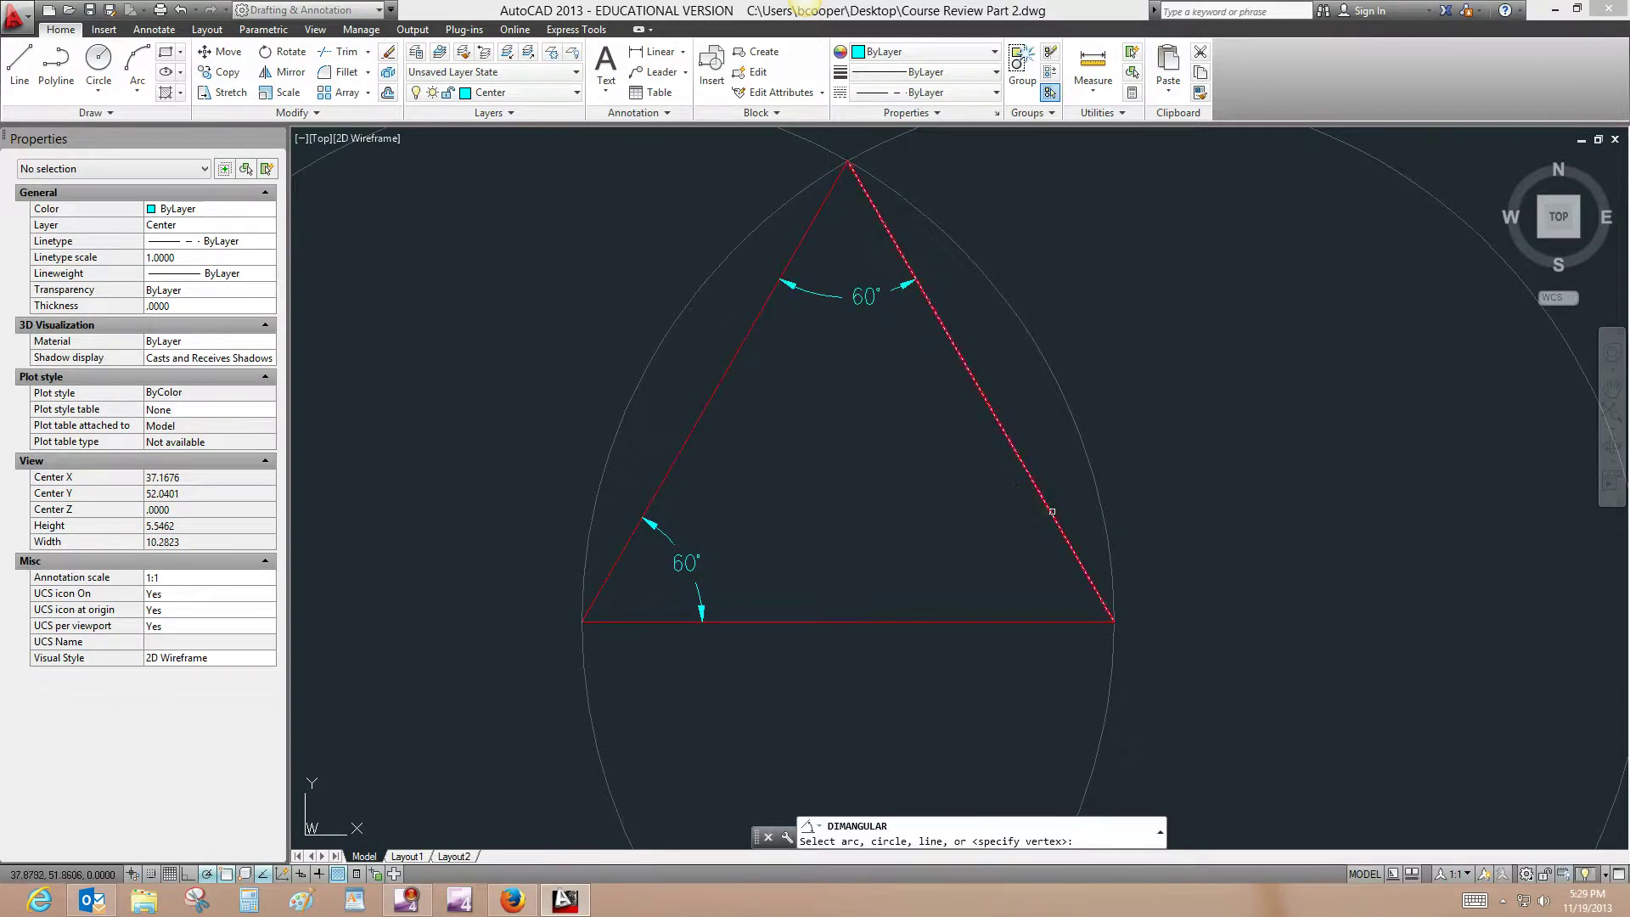
click(1025, 472)
click(1026, 626)
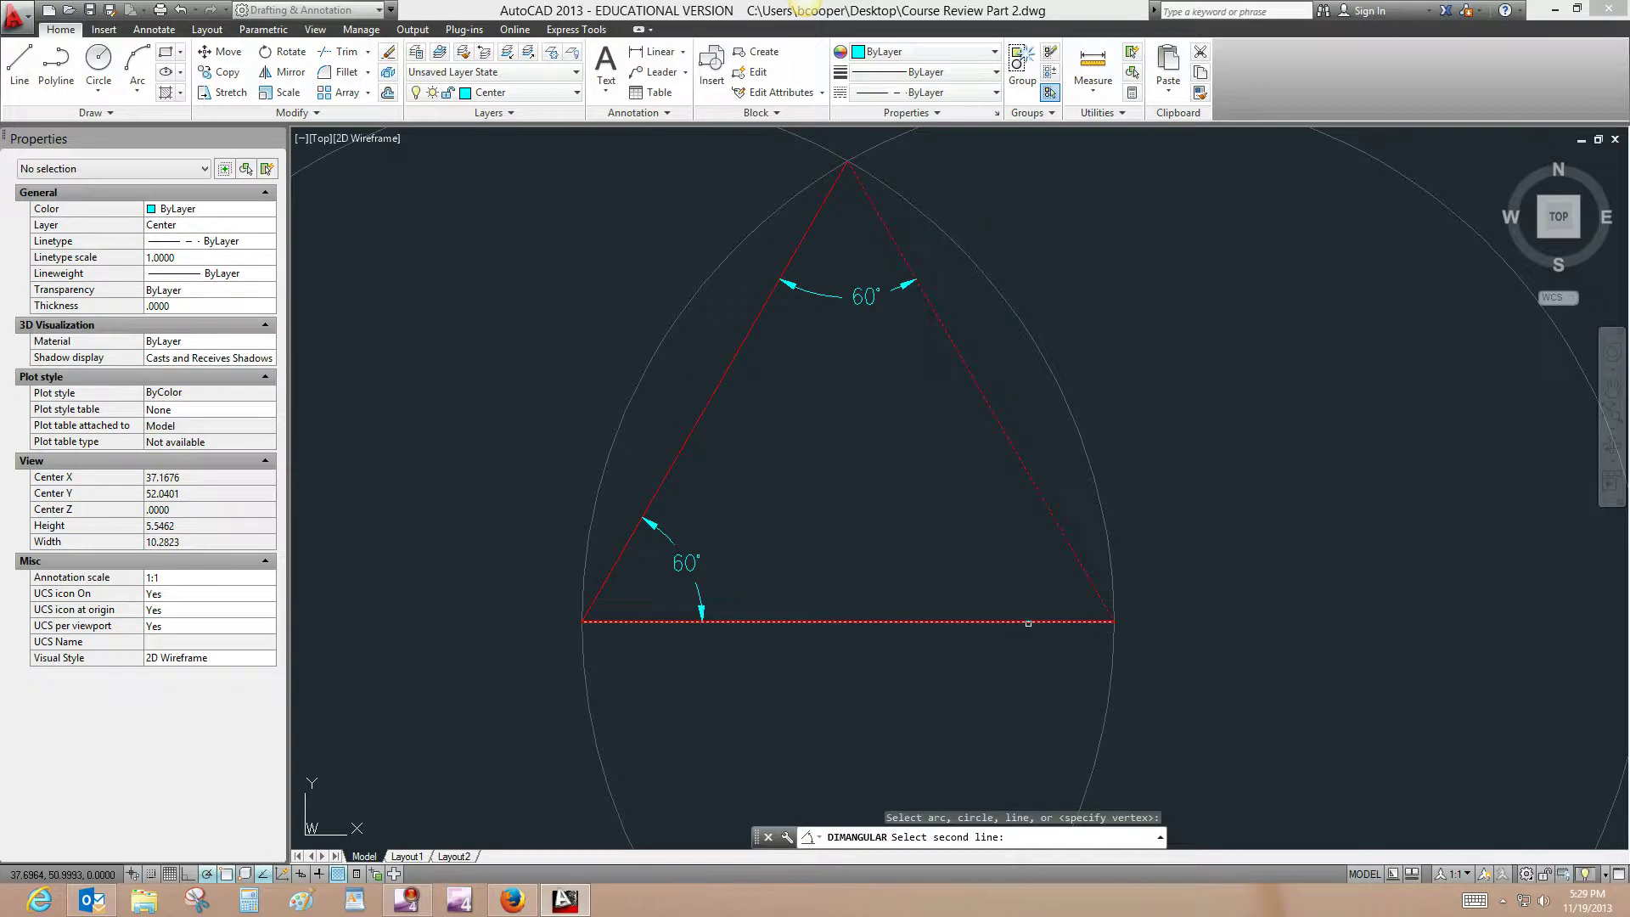
click(980, 550)
key(Escape)
scroll(1041, 553, down, 2)
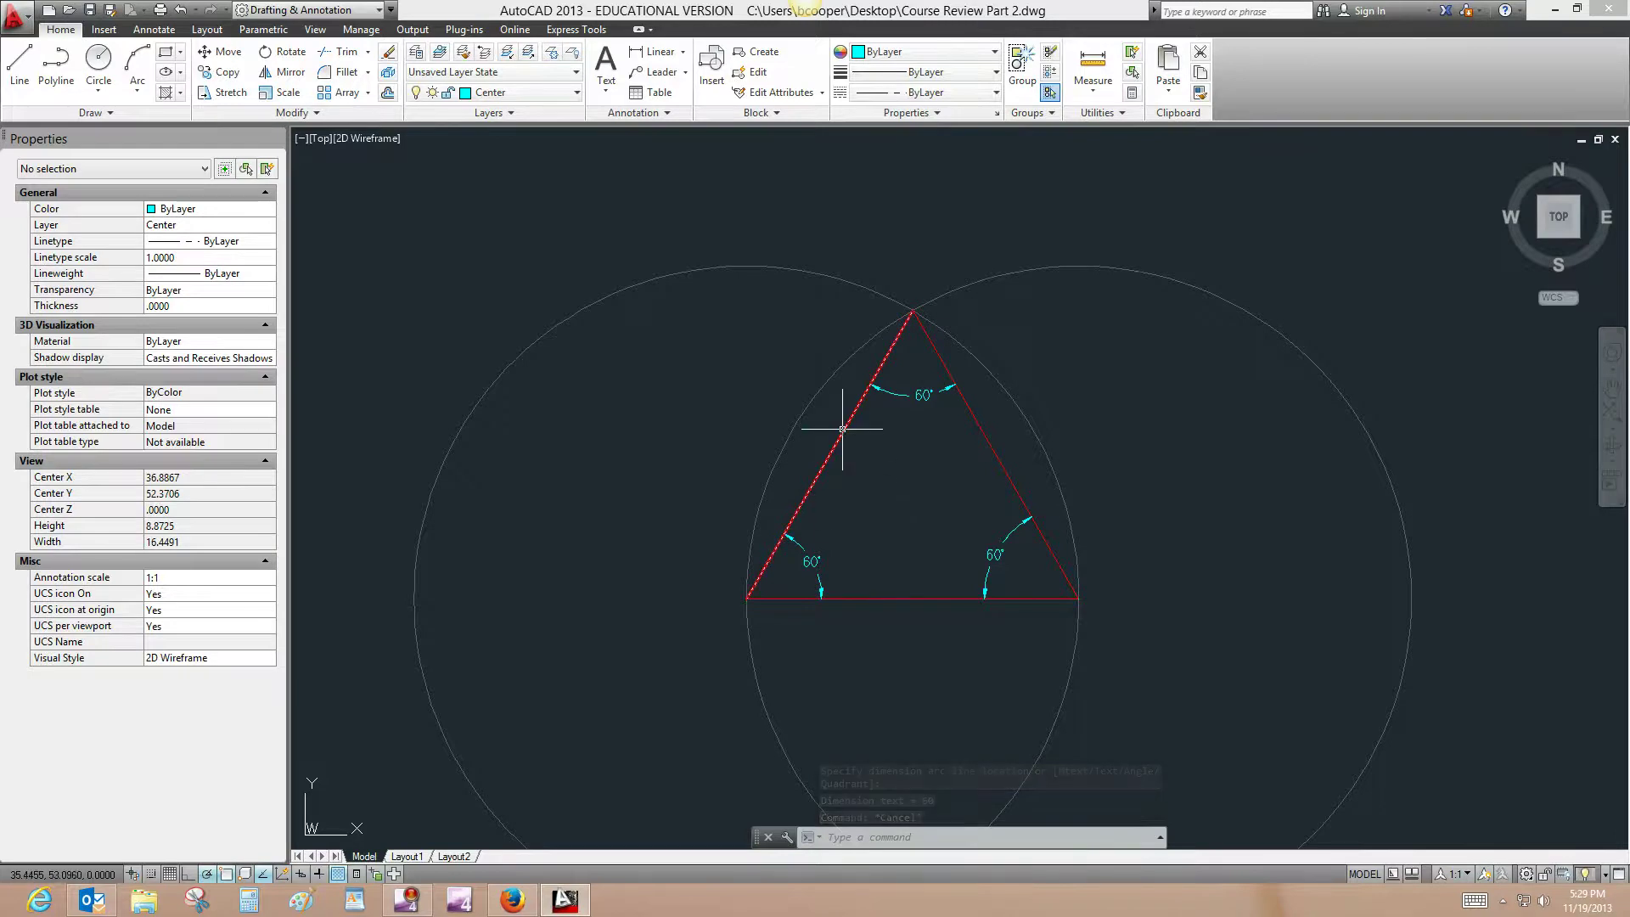
scroll(873, 426, down, 4)
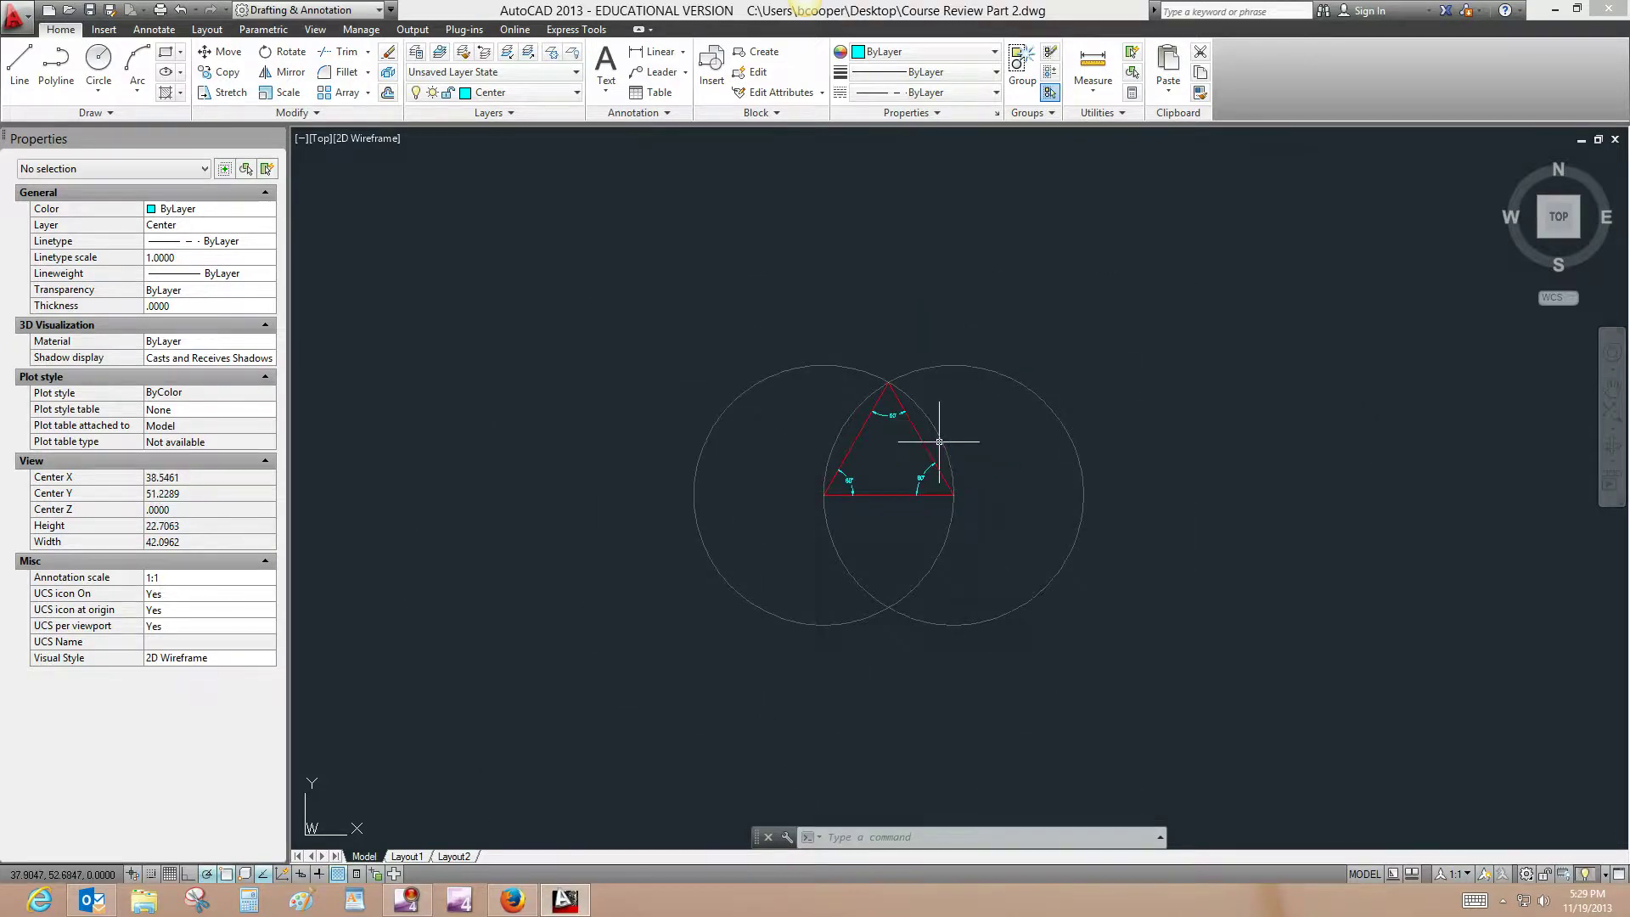
mouse_move(939, 442)
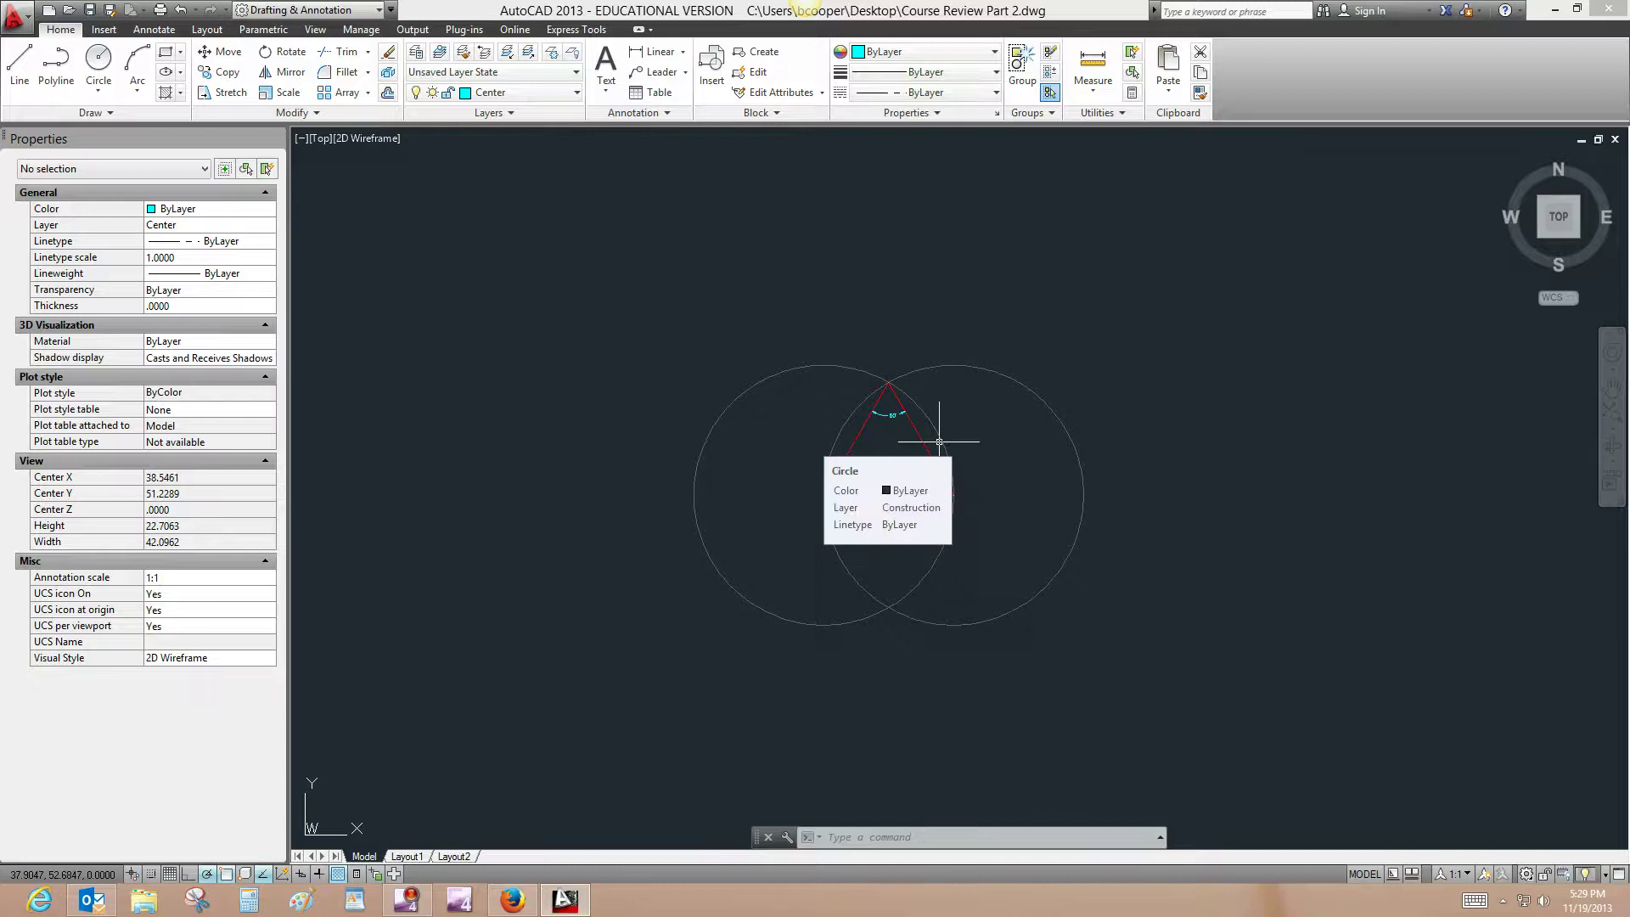
scroll(938, 442, up, 2)
- Erase both construction circles, leaving the red triangle
key(Escape)
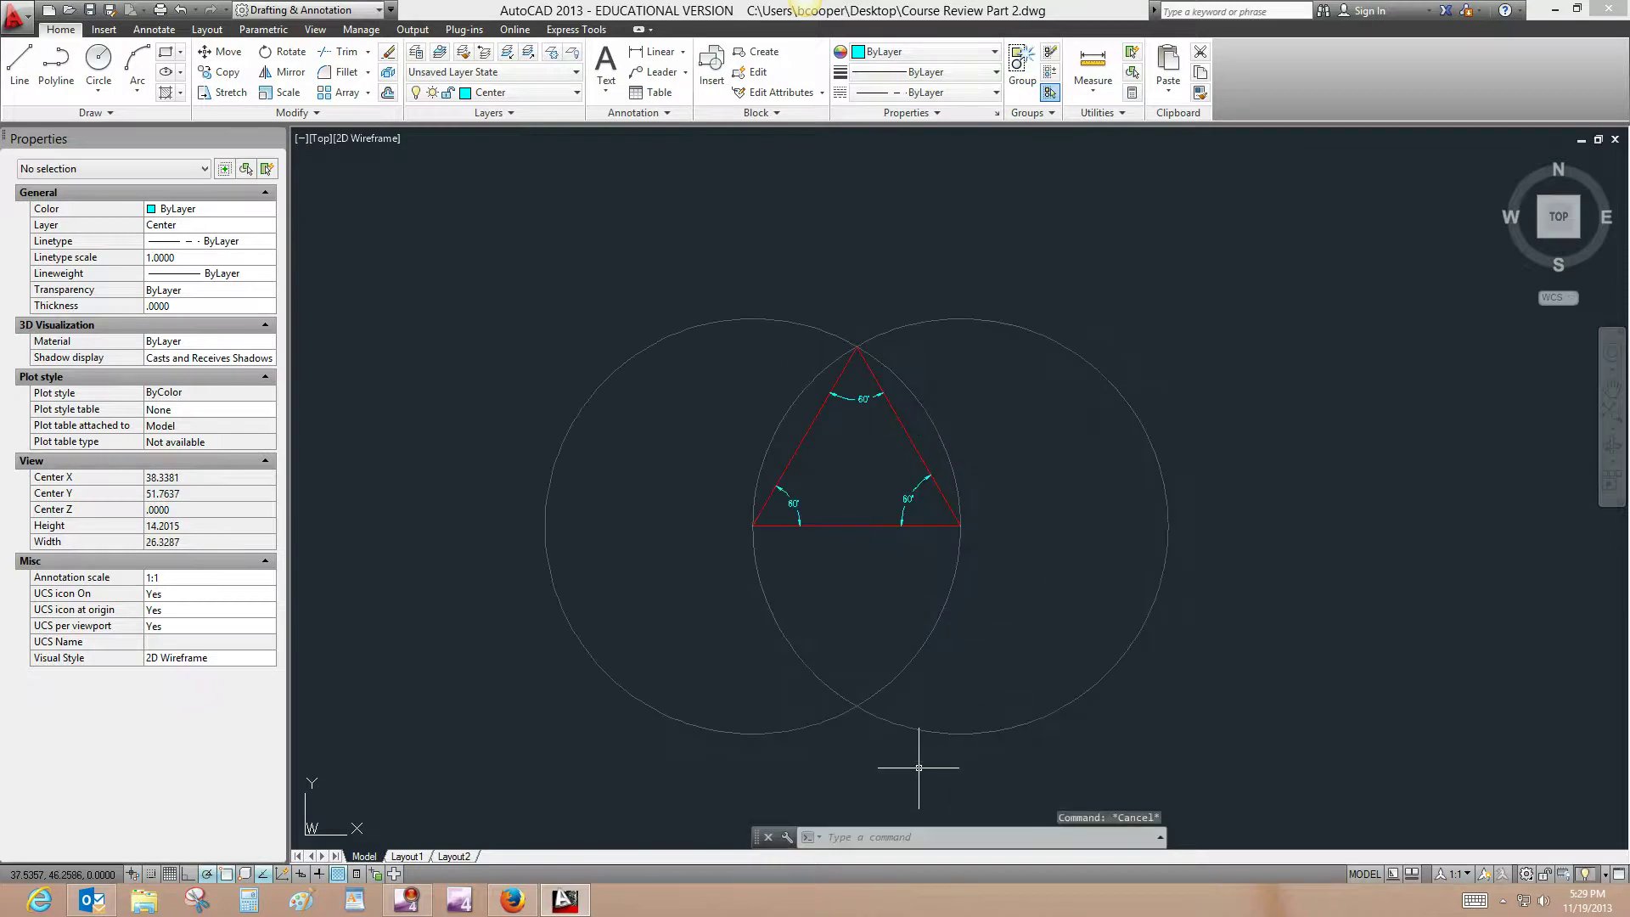
click(916, 769)
click(735, 643)
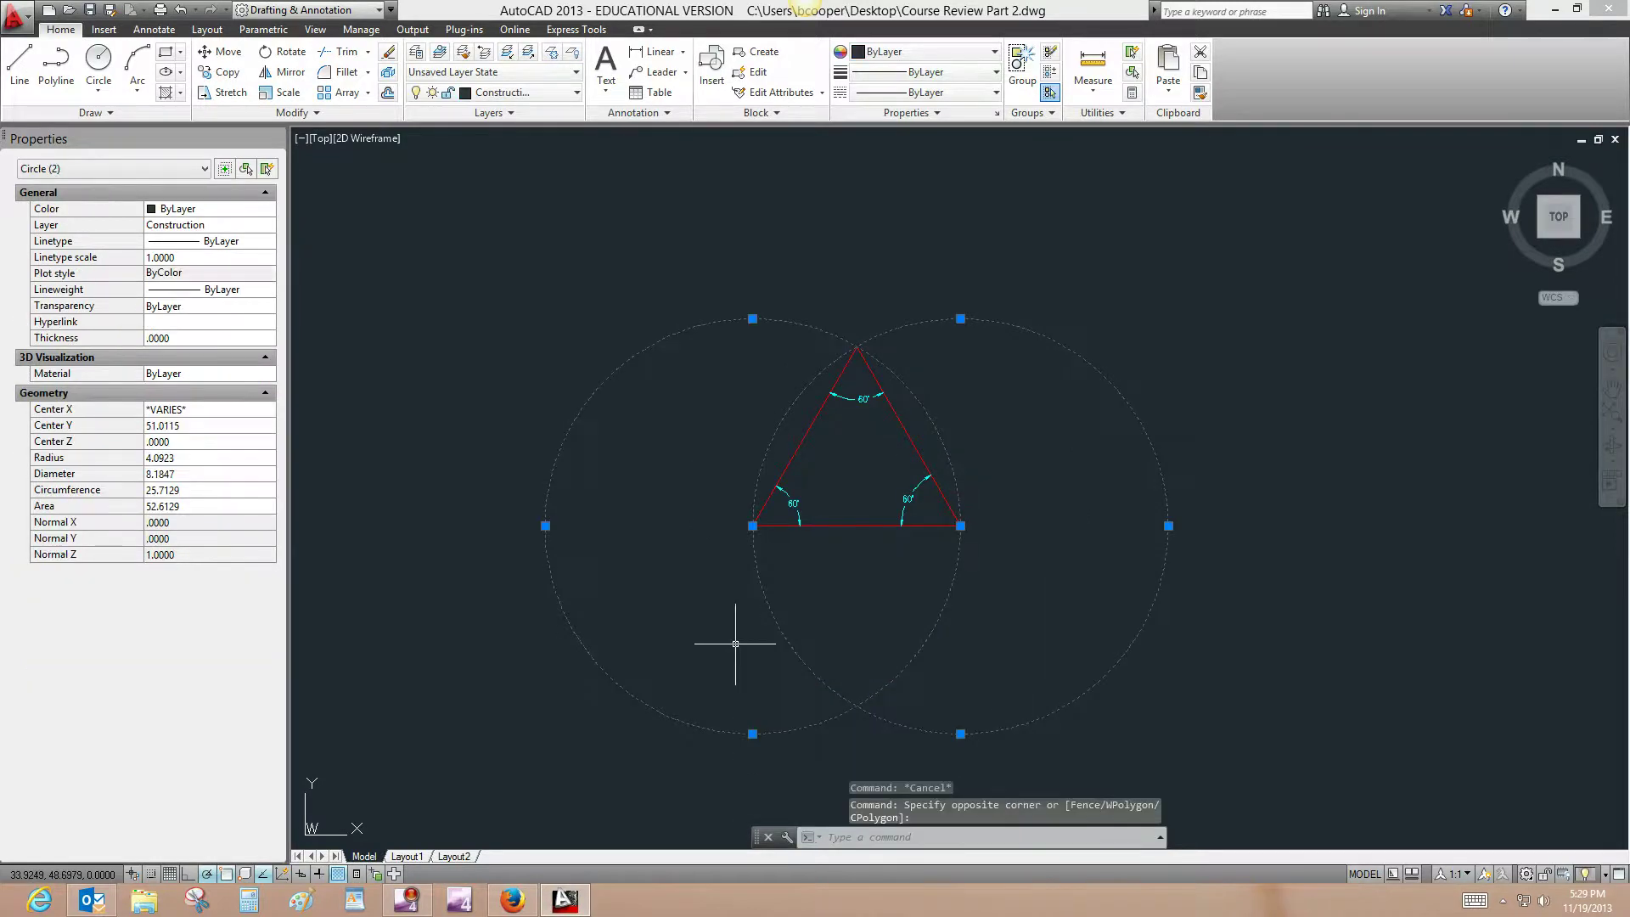
text(e)
key(Return)
scroll(783, 522, up, 1)
scroll(787, 466, up, 2)
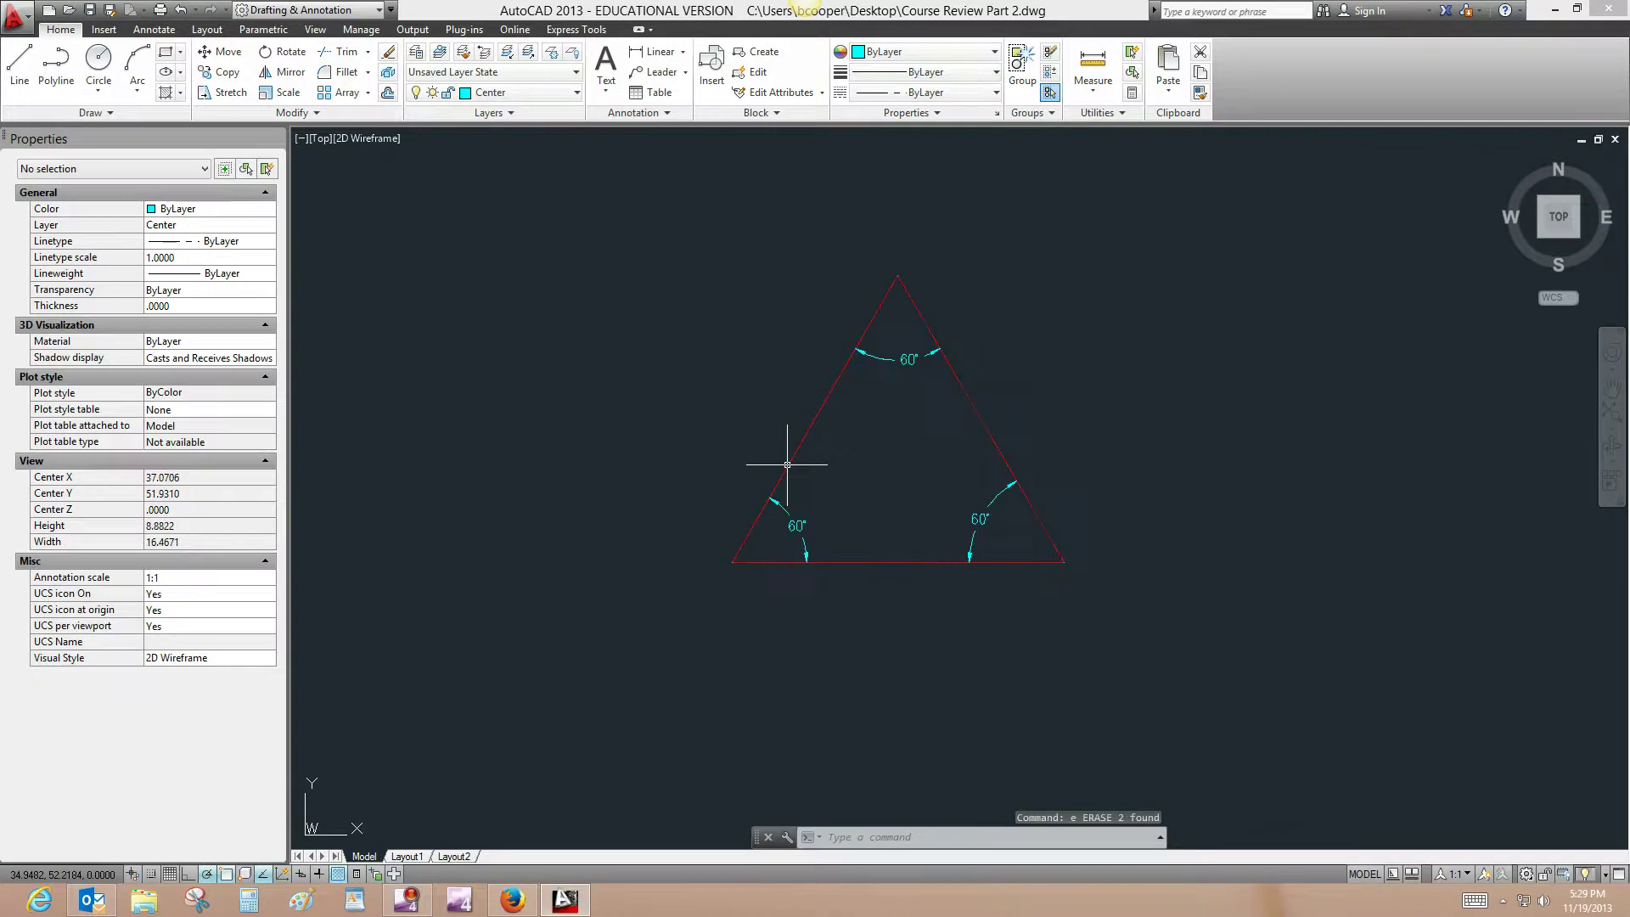
- Erase all three 60° angular dimensions from the triangle
middle_drag(939, 499, 884, 545)
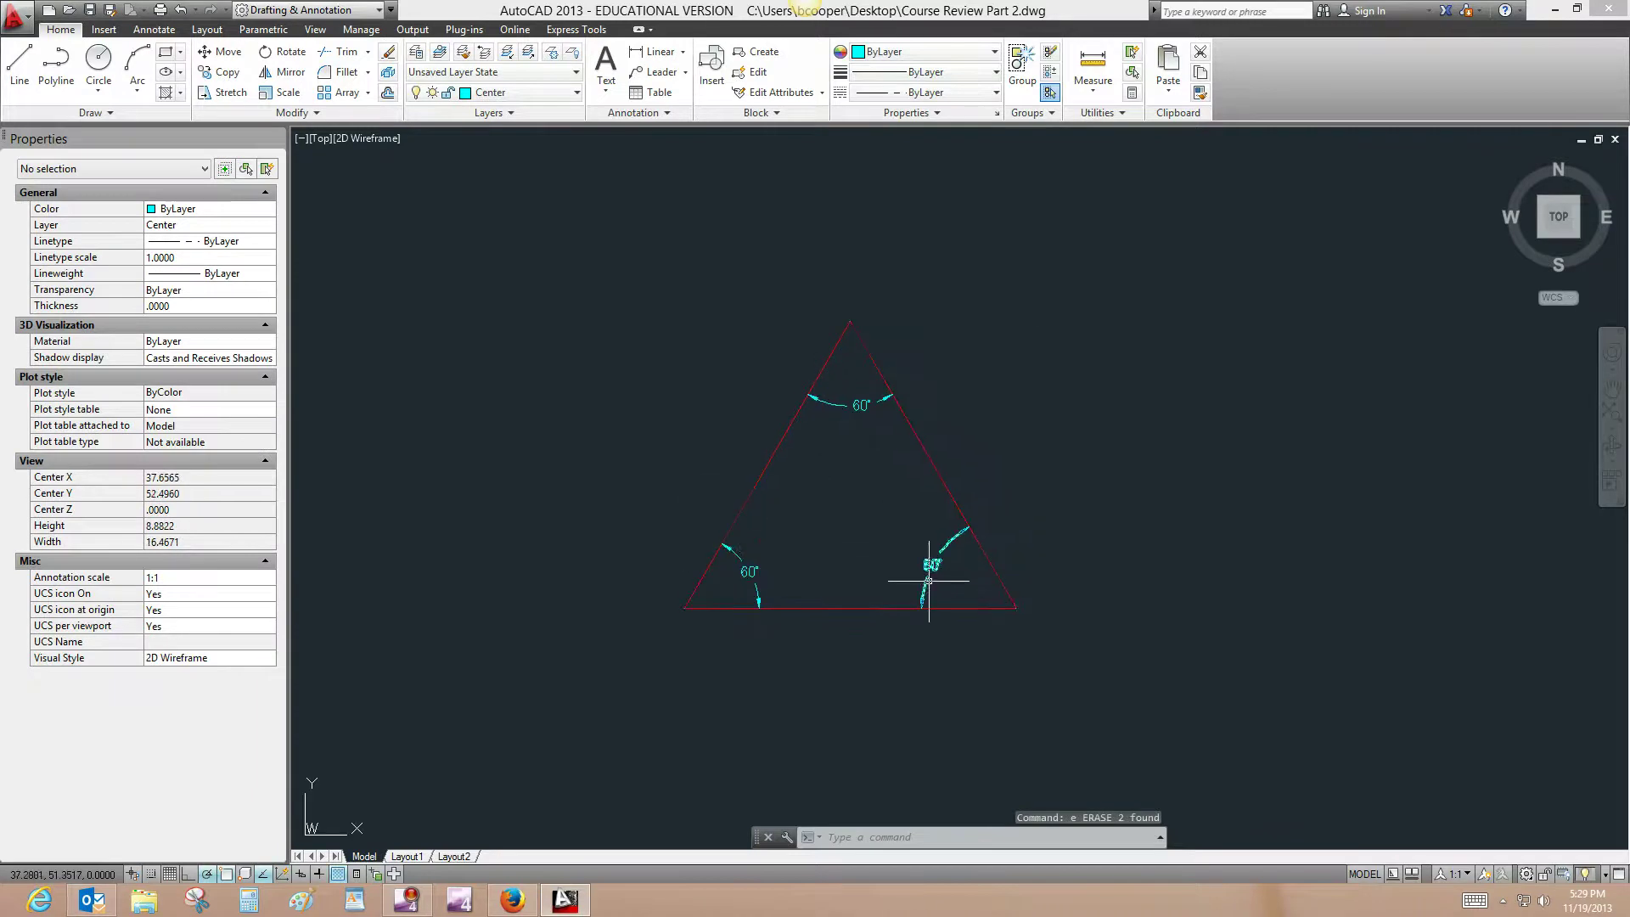
click(958, 585)
click(708, 547)
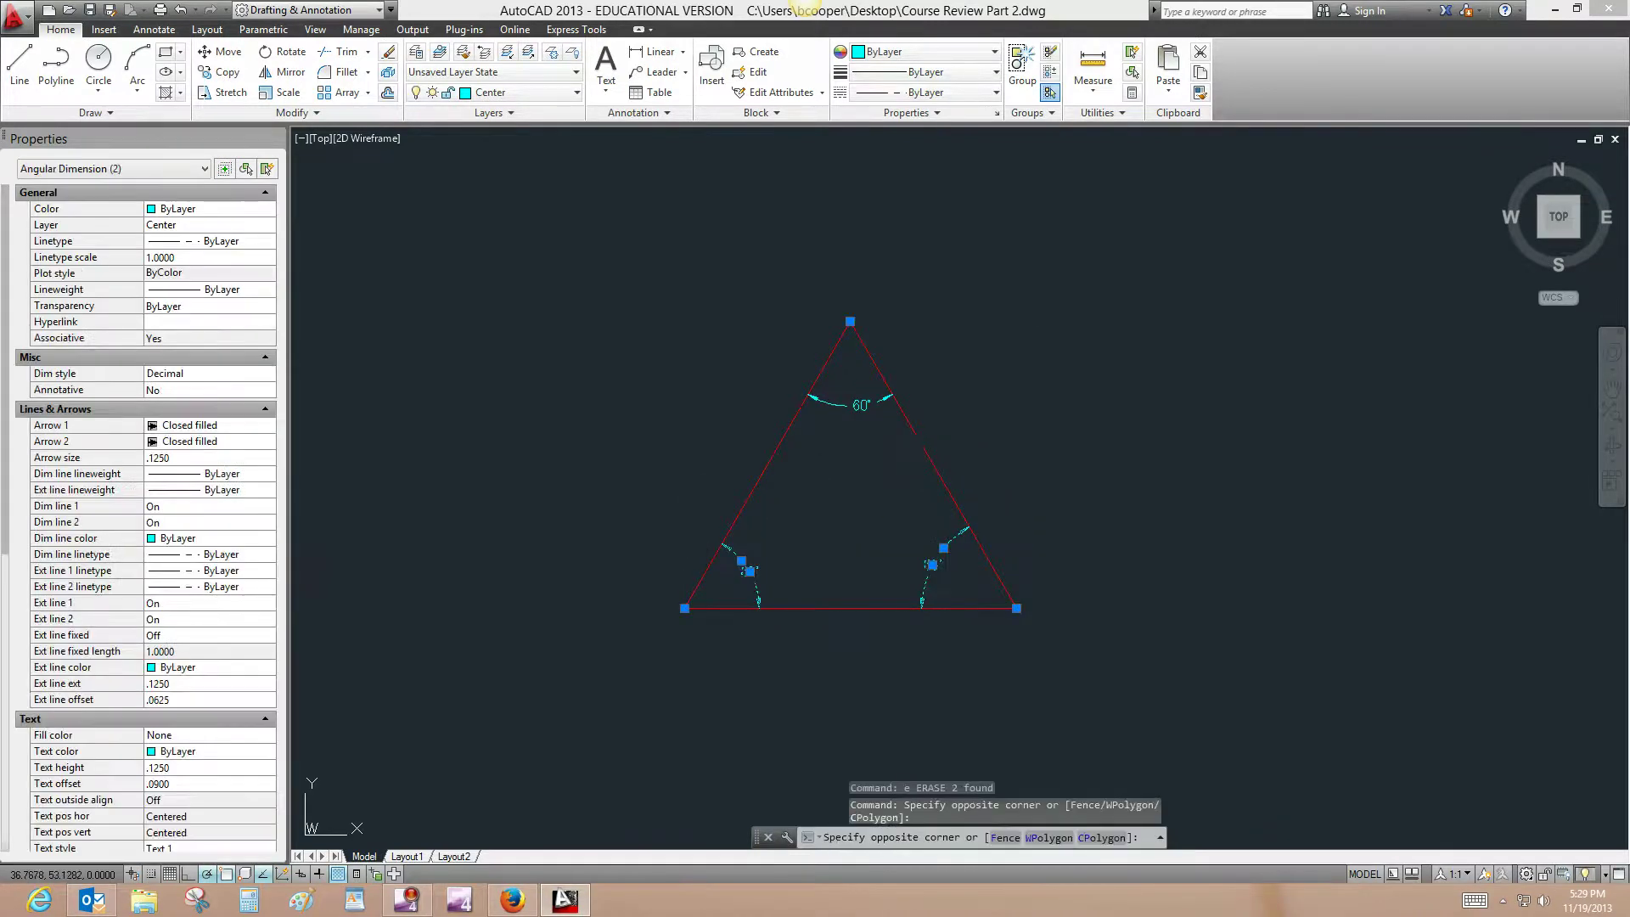
click(827, 363)
text(e)
key(Return)
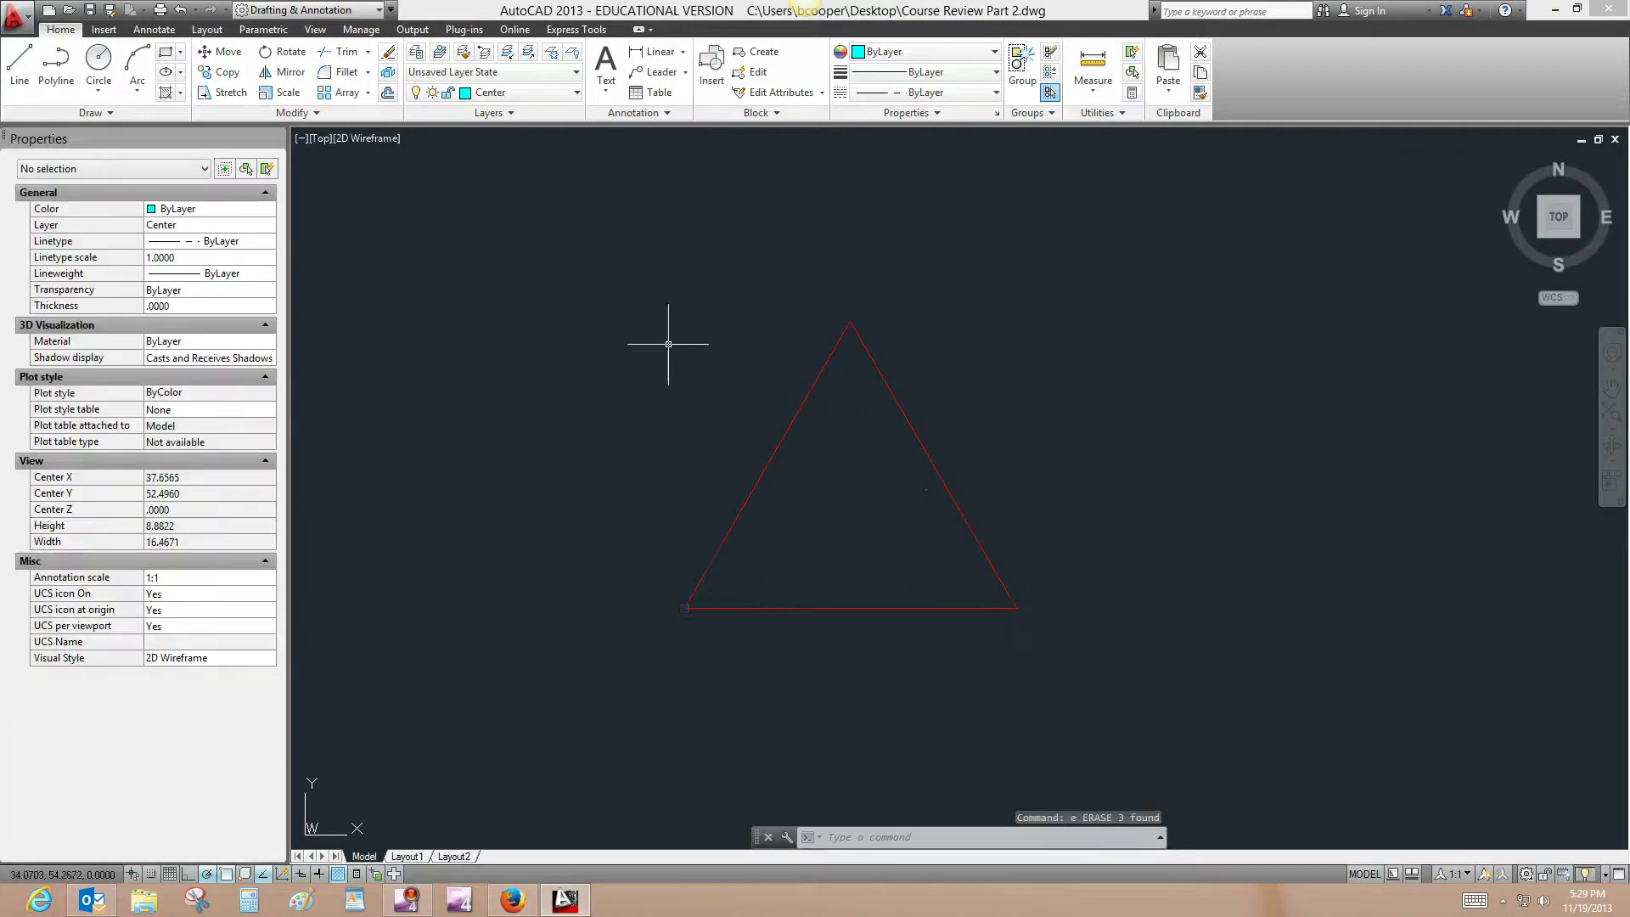
- Draw a 3-Point circle through one point on each triangle edge, inscribed in the triangle
click(98, 93)
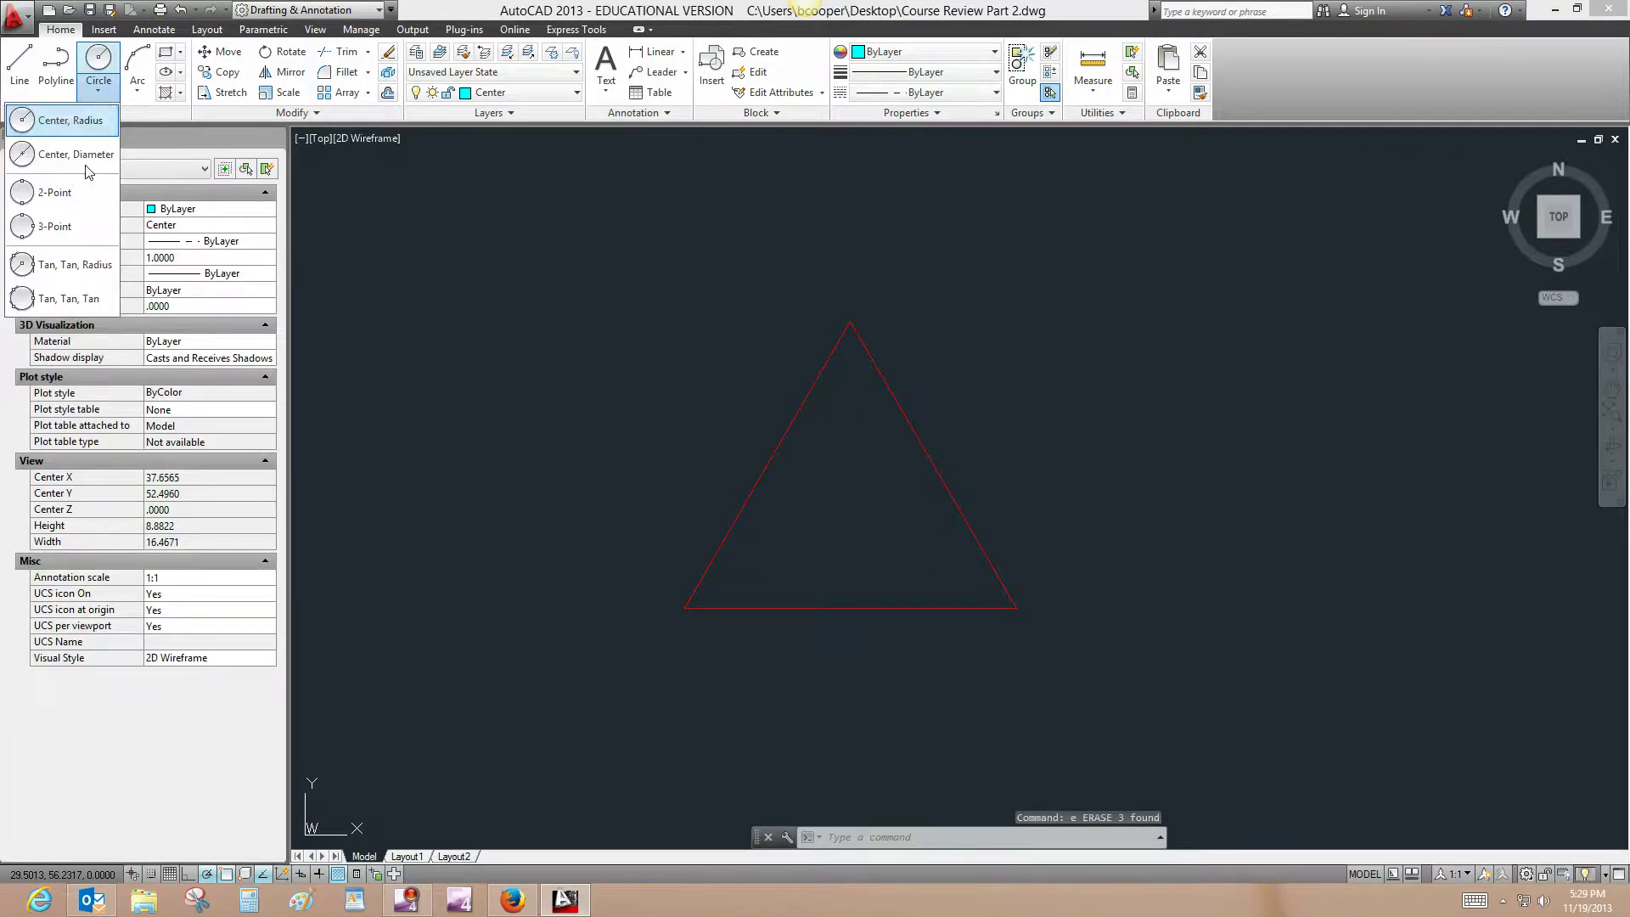
click(58, 226)
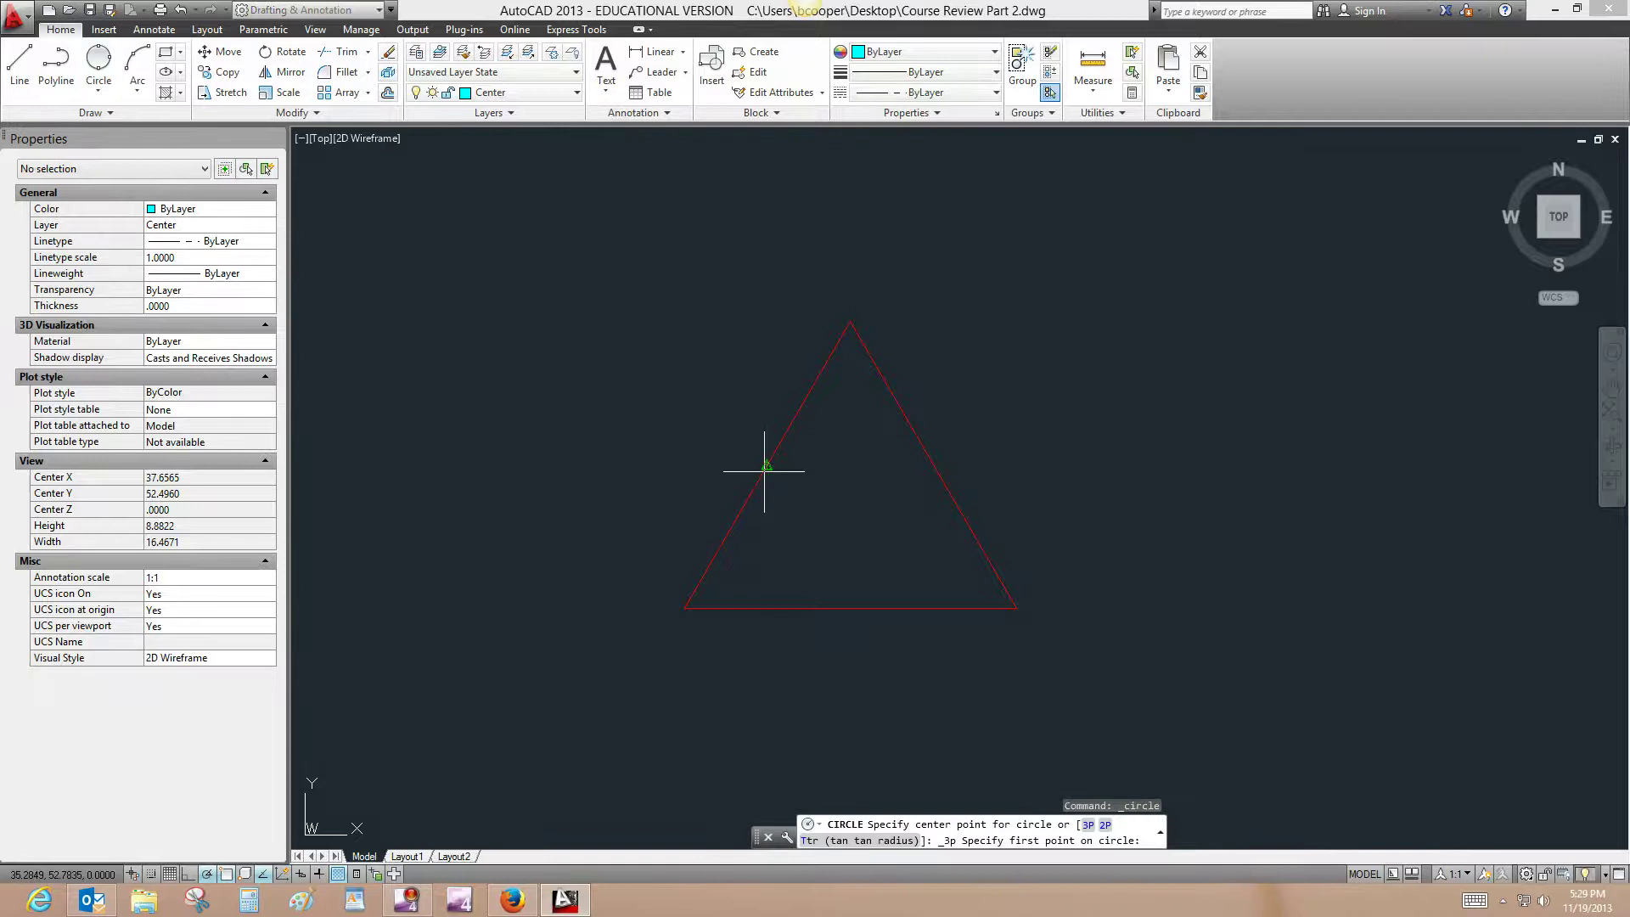
click(765, 467)
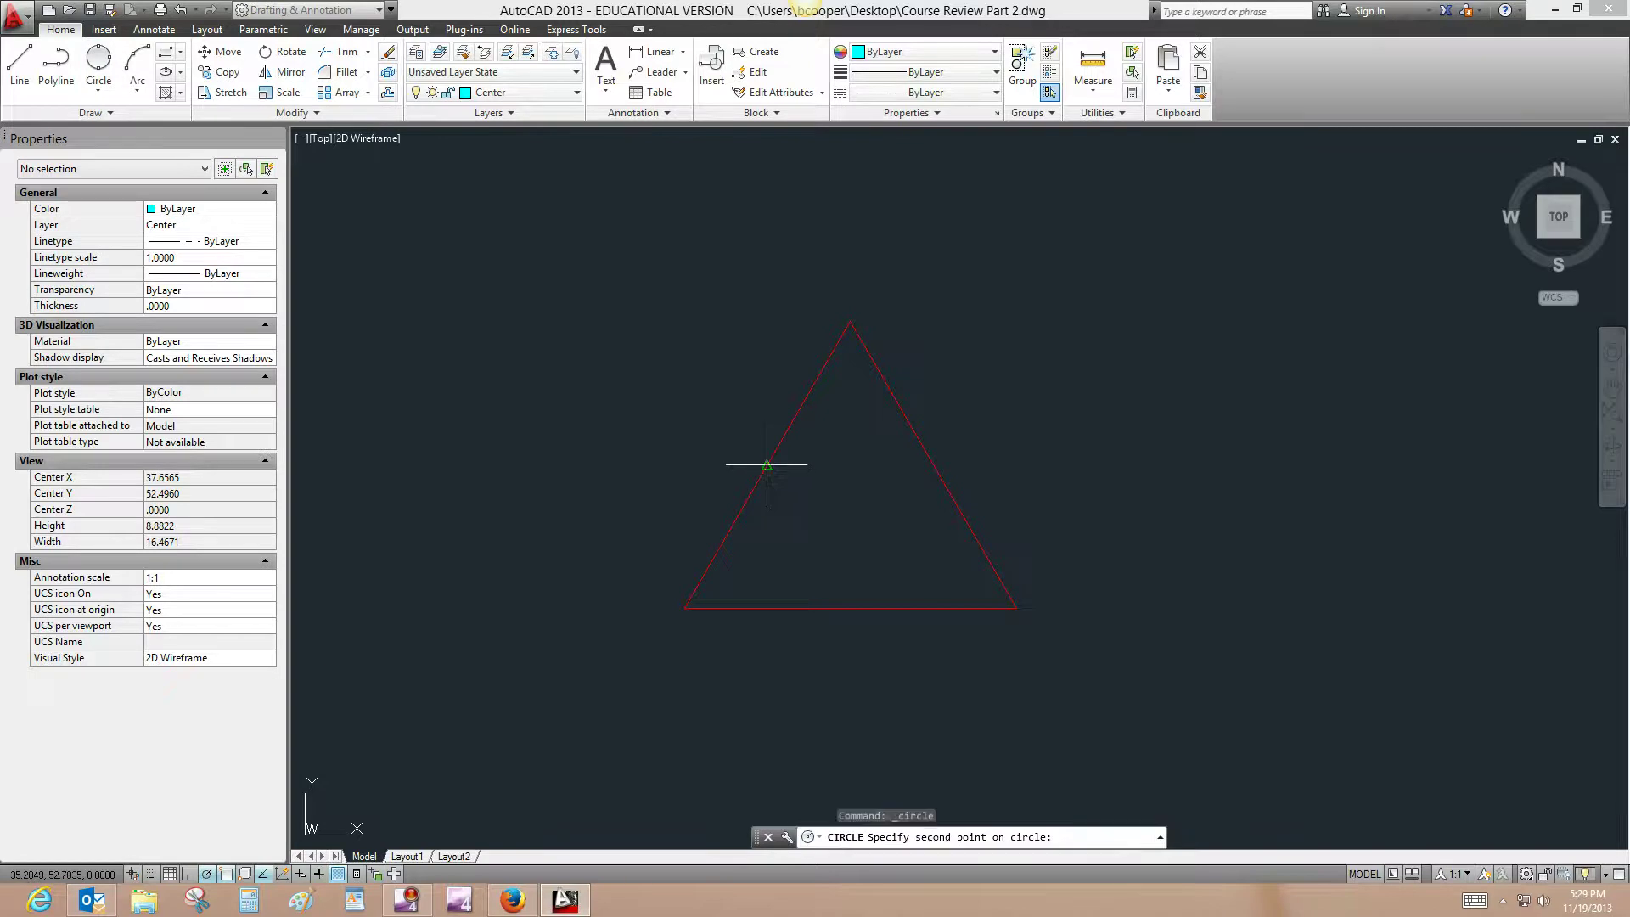
click(933, 466)
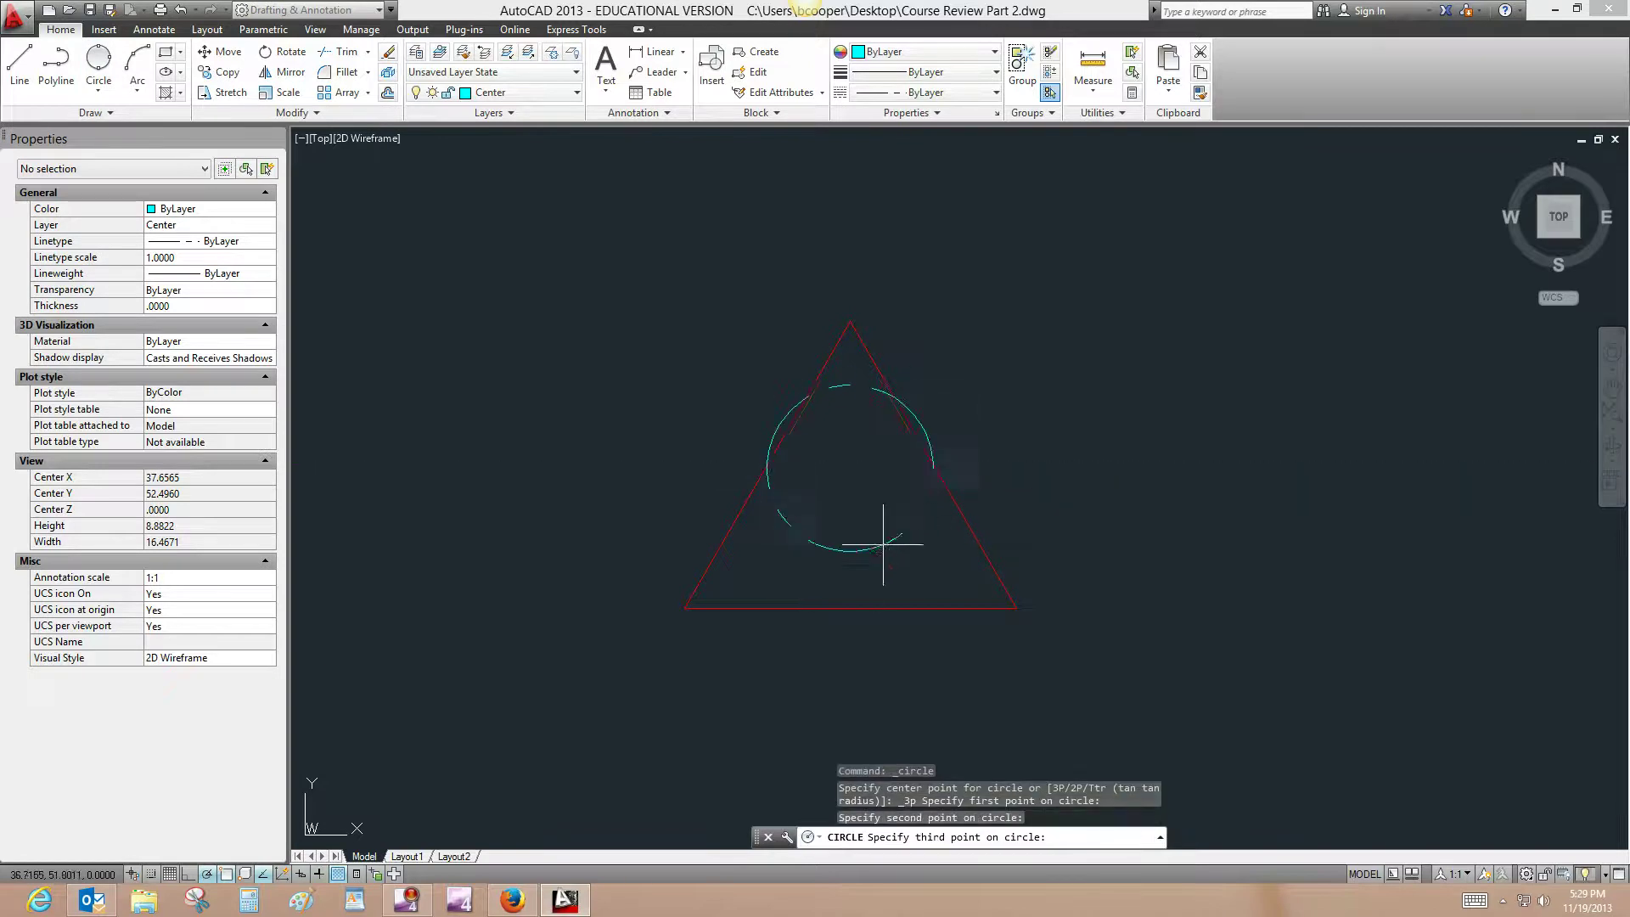
click(850, 609)
click(902, 584)
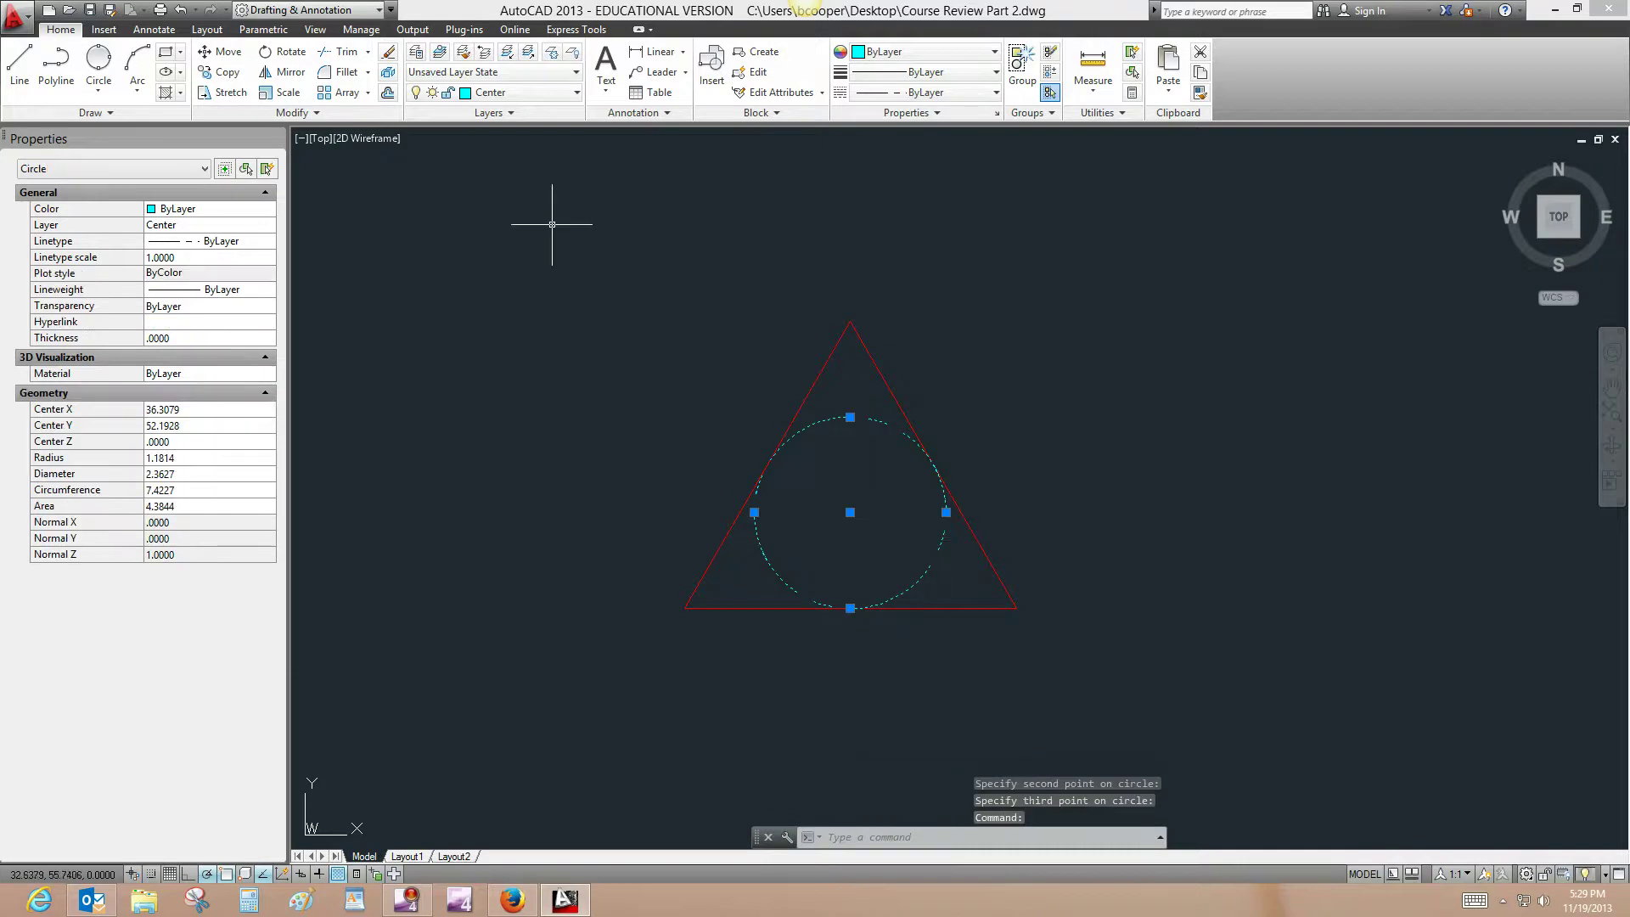
- Move the inscribed circle to the Construction layer
click(552, 99)
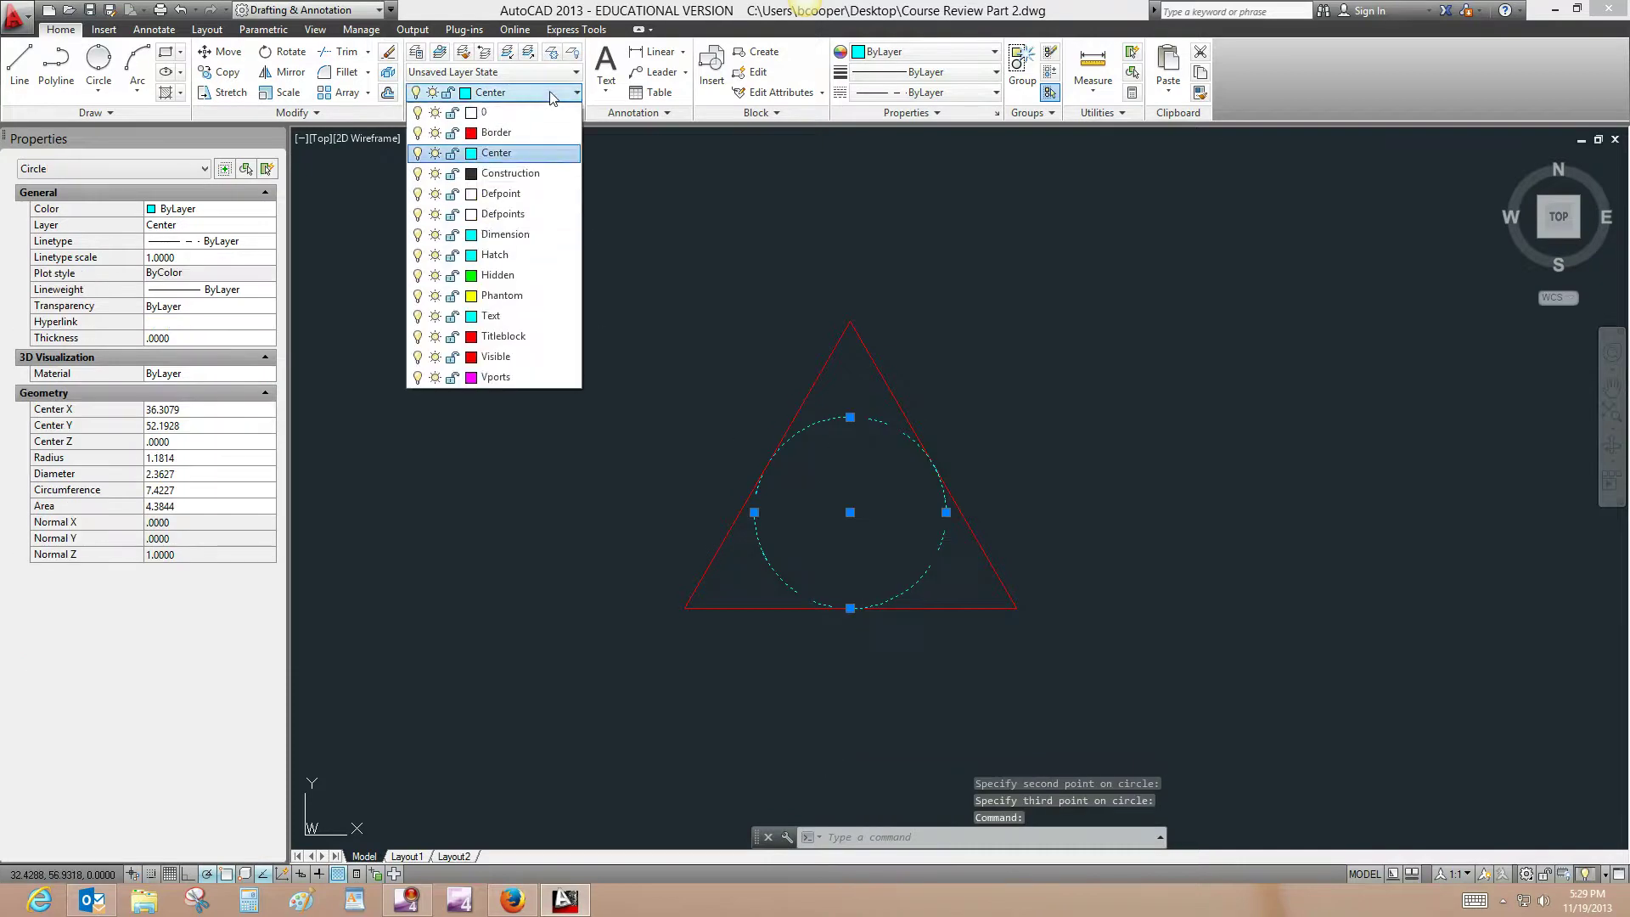
click(513, 174)
key(Escape)
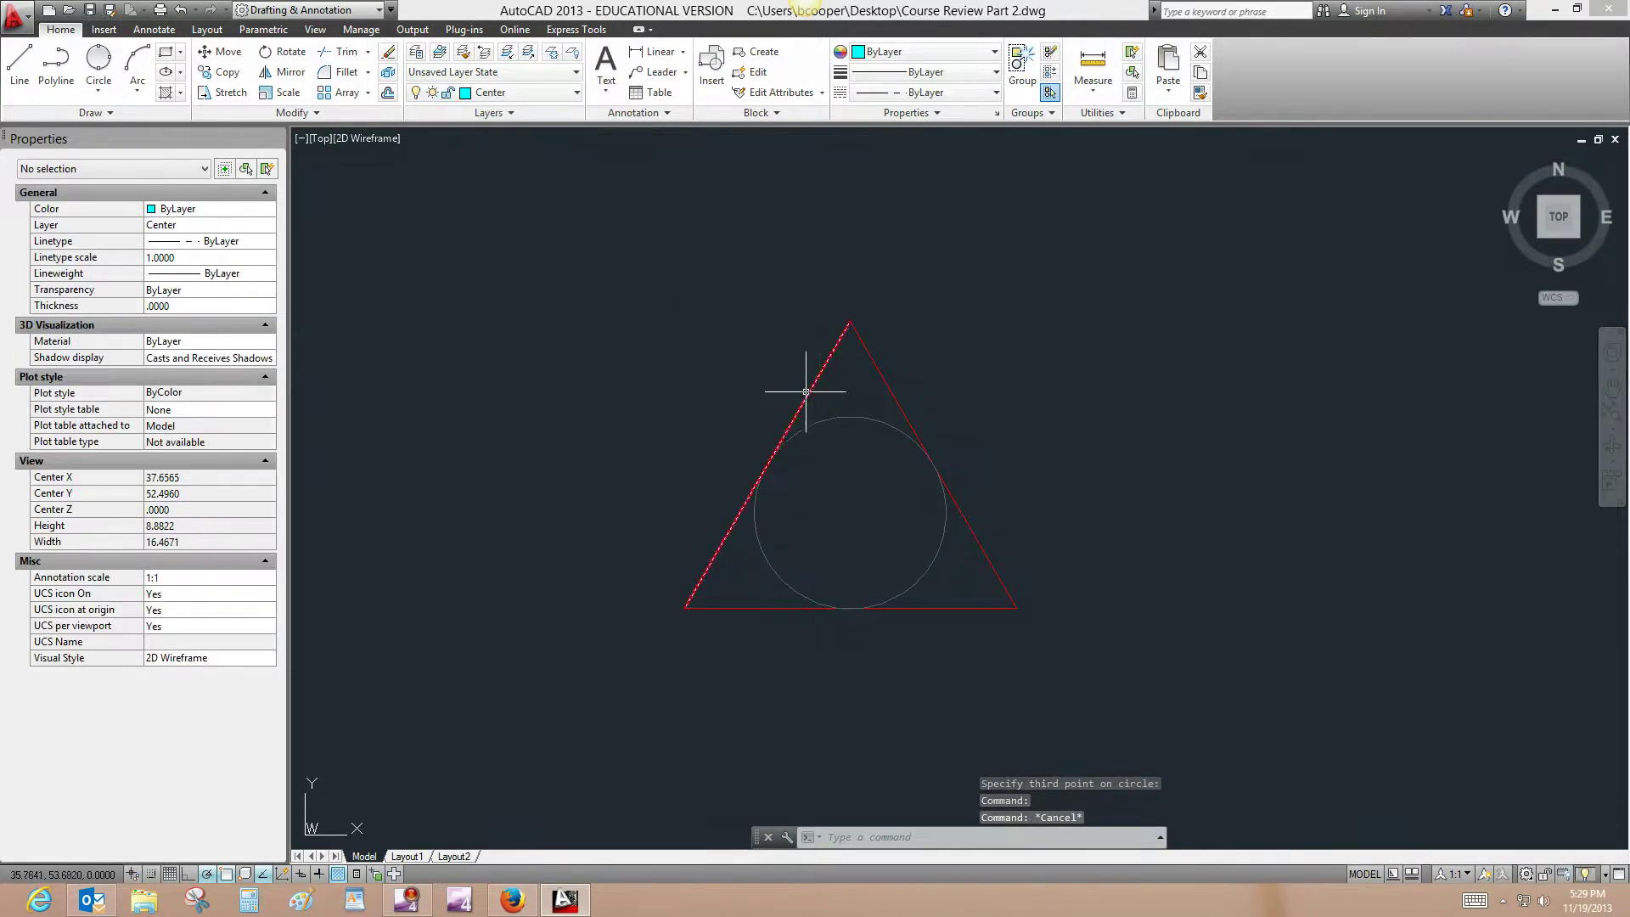
- Make Construction the current layer and zoom out around the triangle
click(497, 100)
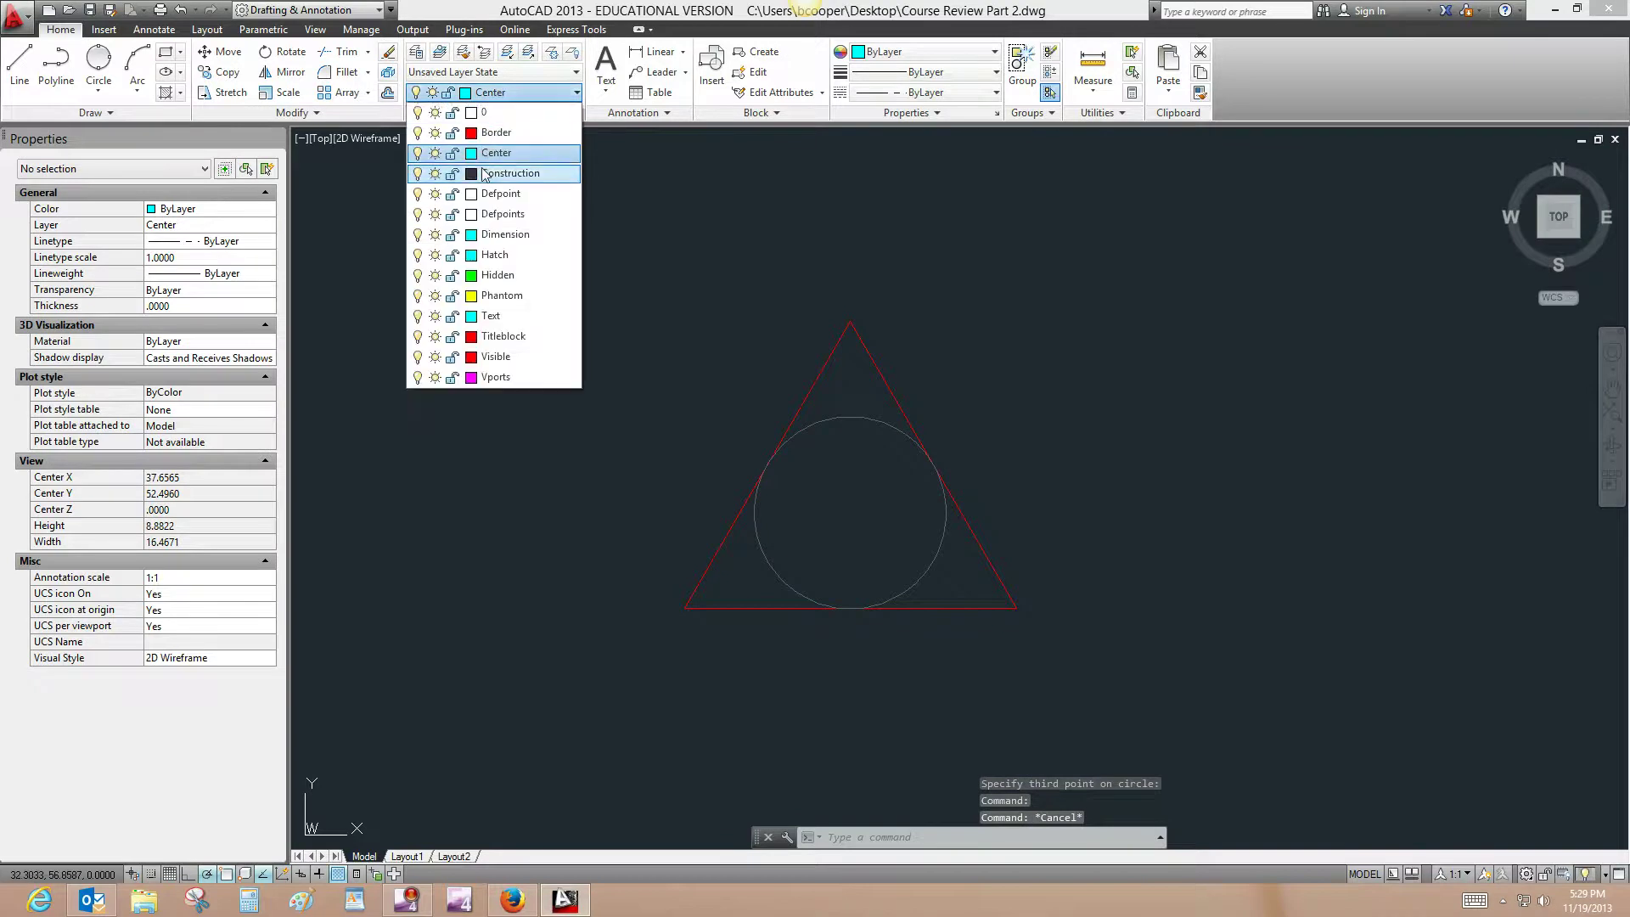
click(510, 170)
scroll(875, 365, up, 1)
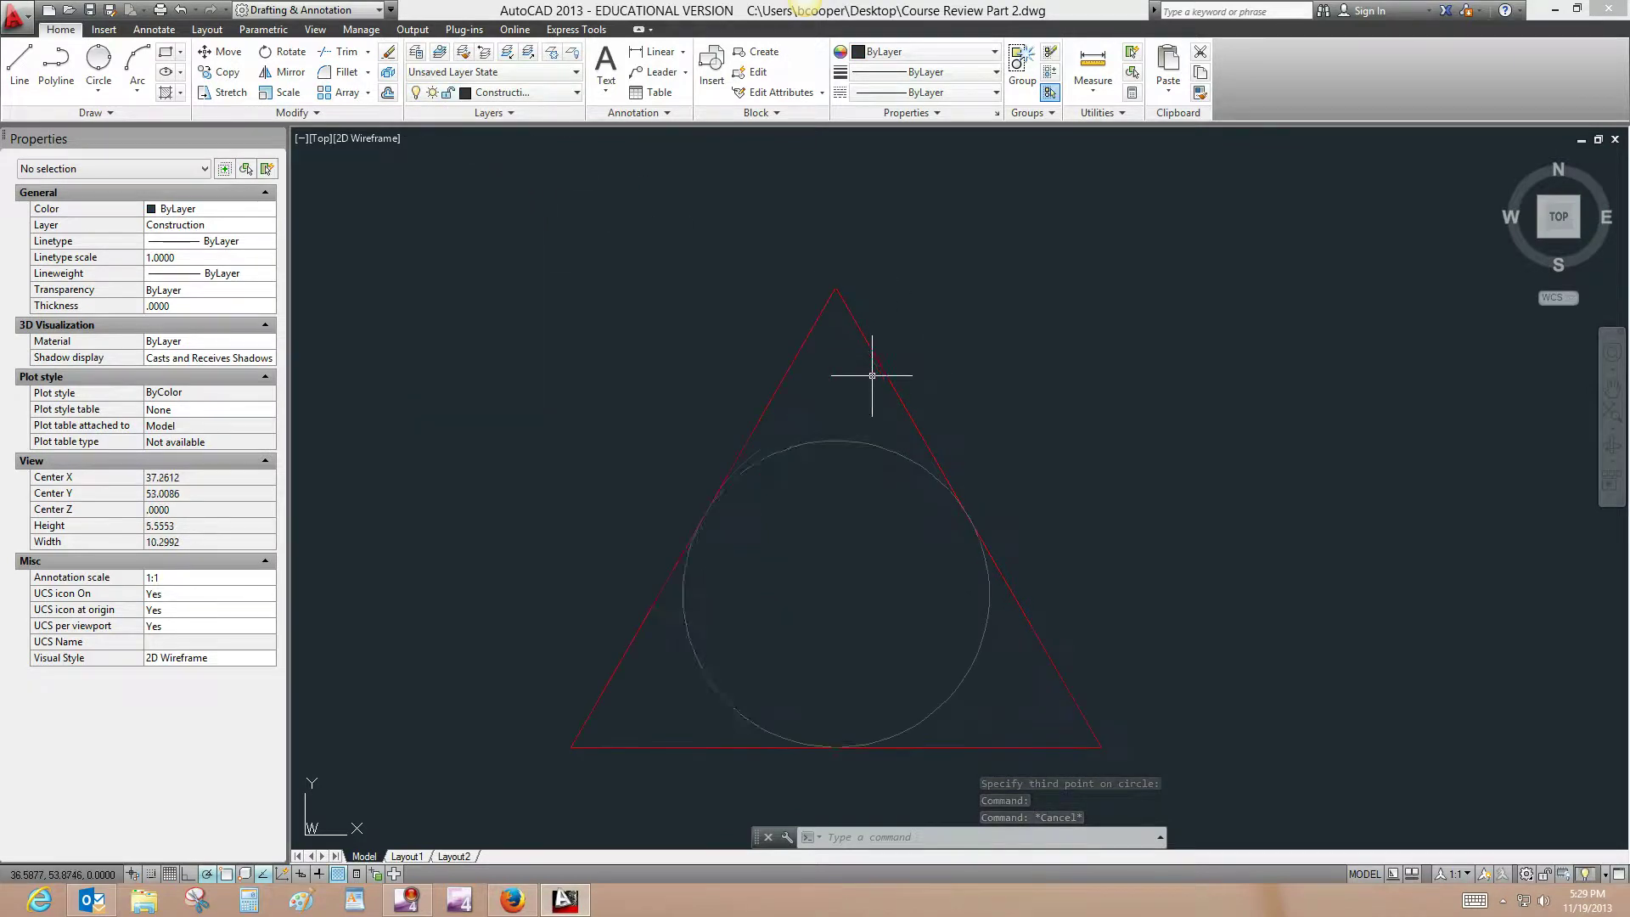
scroll(879, 344, up, 1)
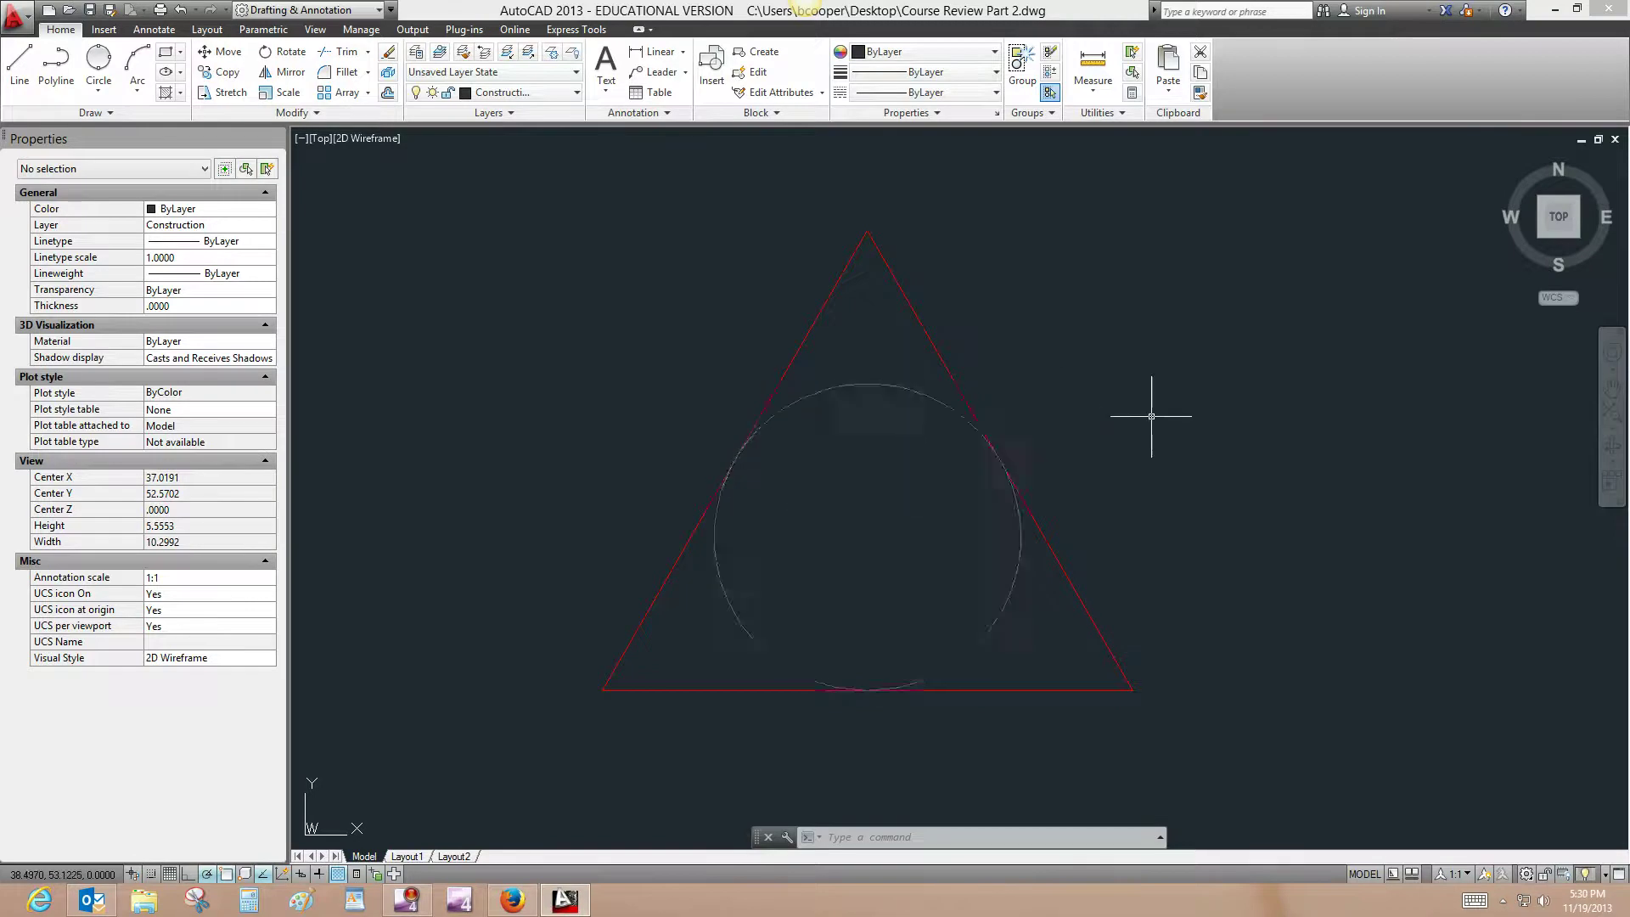
scroll(1152, 417, down, 2)
scroll(908, 443, up, 2)
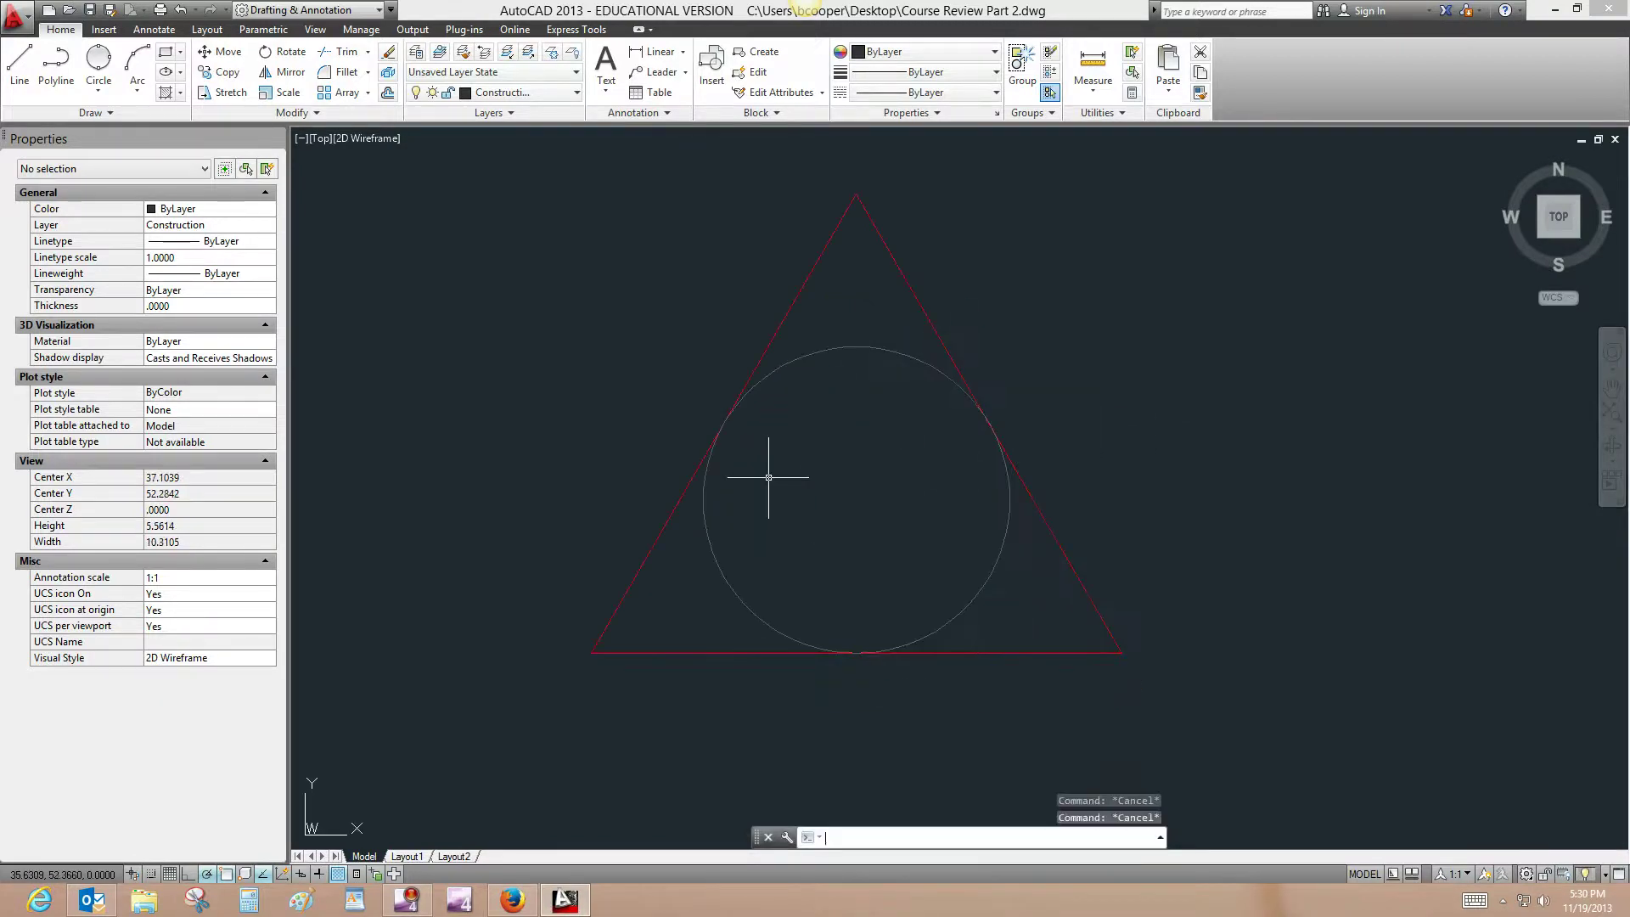
key(Escape)
key(Escape)
key(Escape)
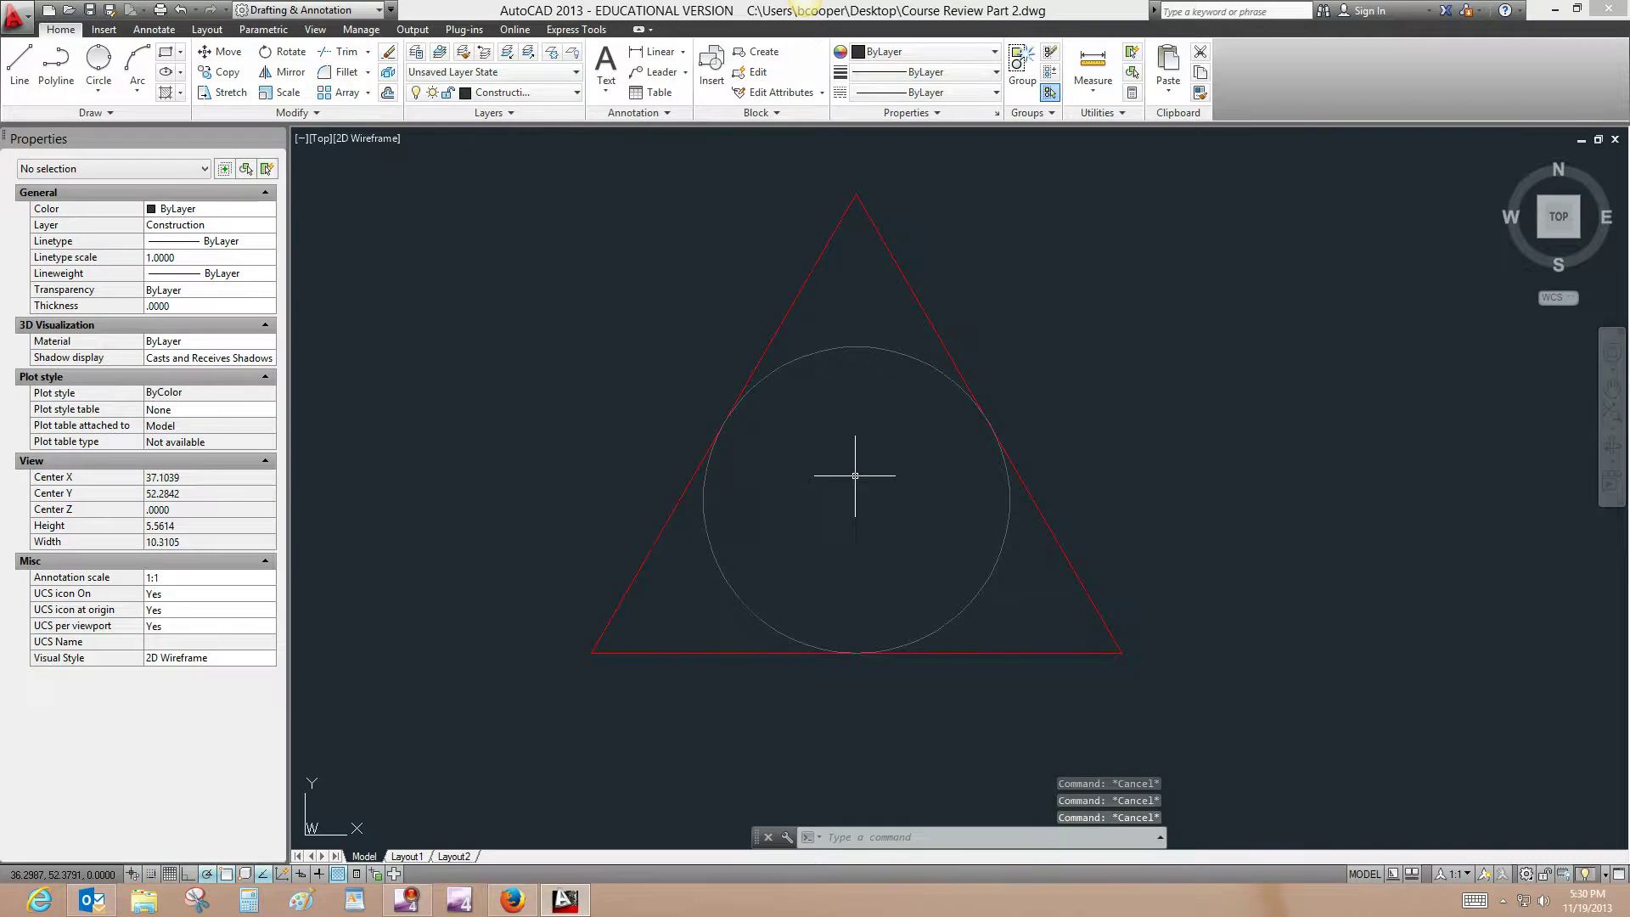
scroll(855, 475, down, 3)
middle_drag(976, 473, 782, 472)
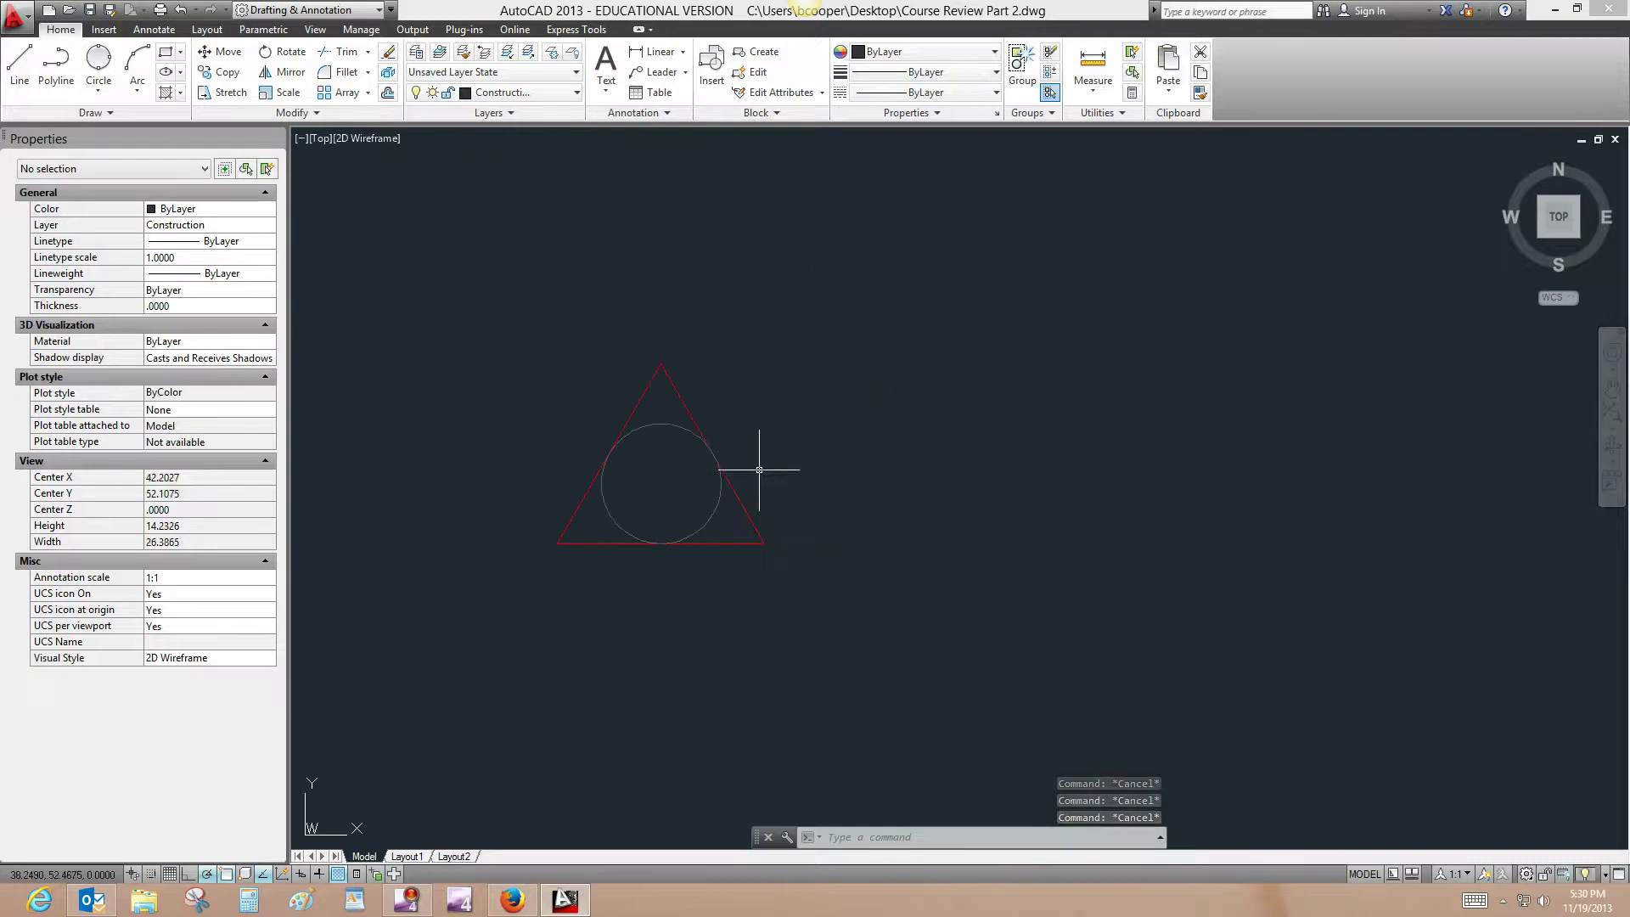
text(c)
- Draw a centre-radius circle from the lower-left corner, then erase it as oversized
key(Return)
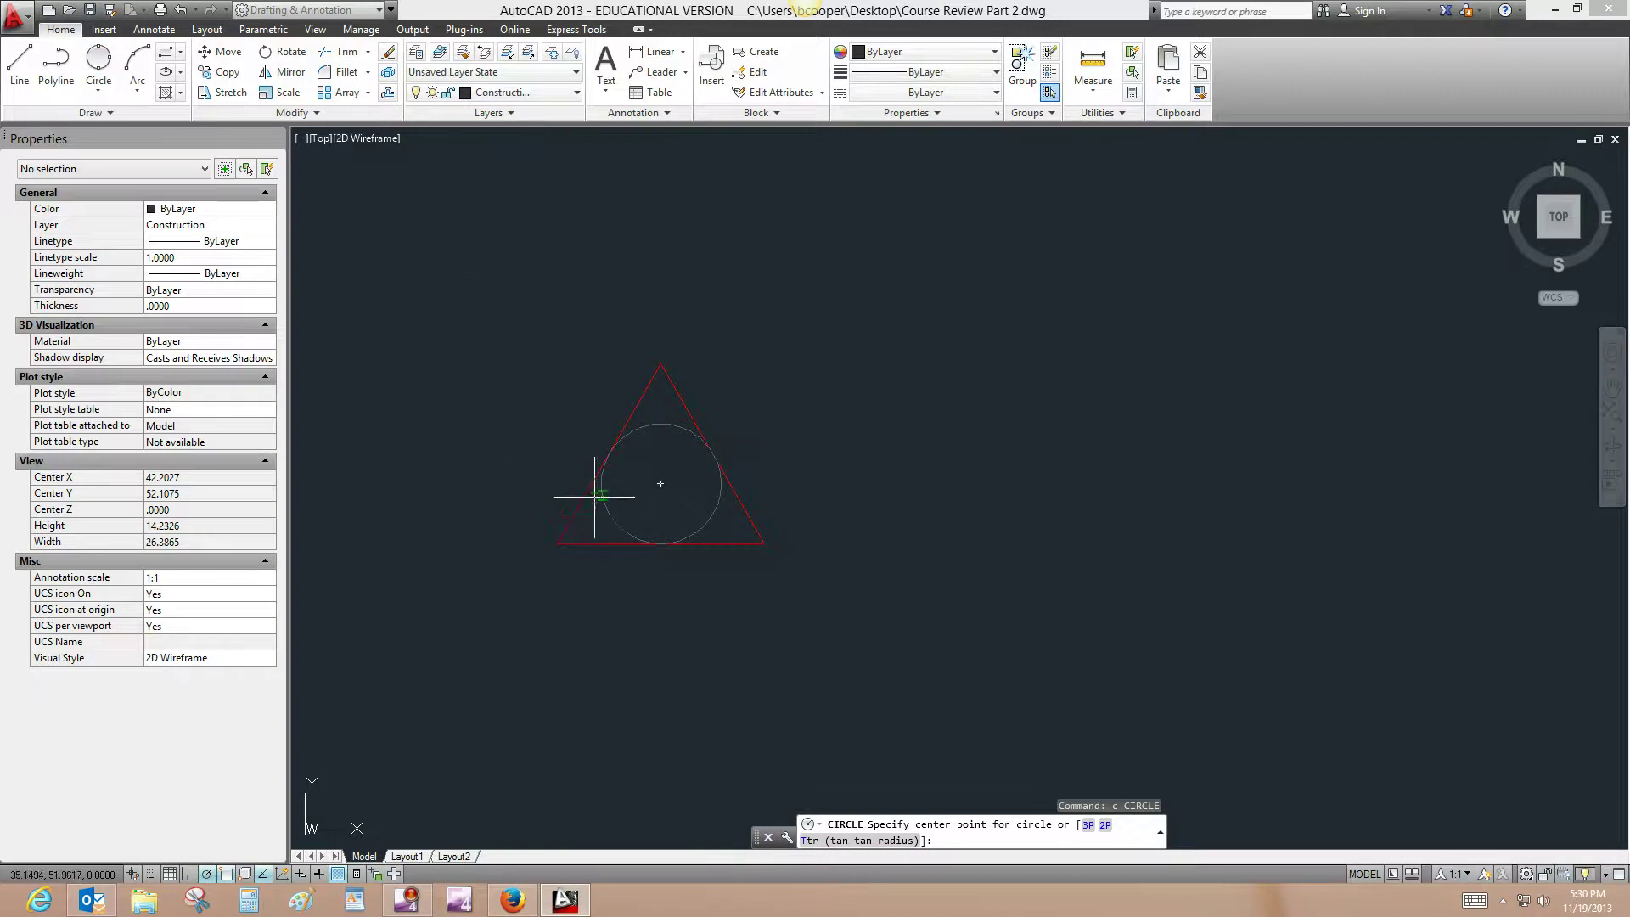
click(560, 540)
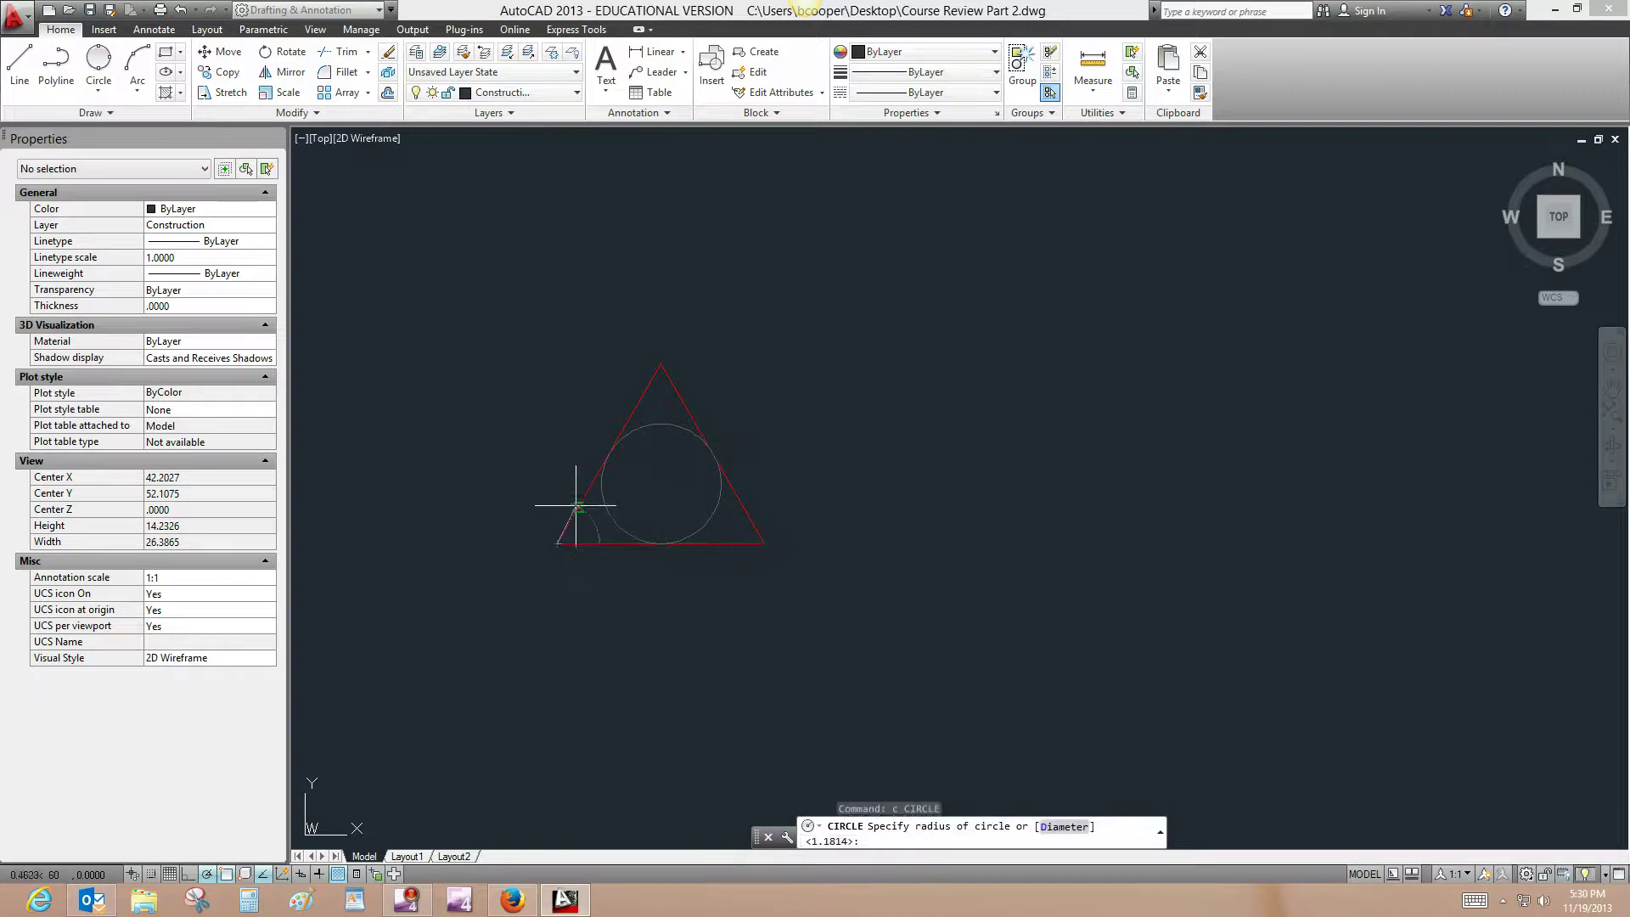
click(661, 364)
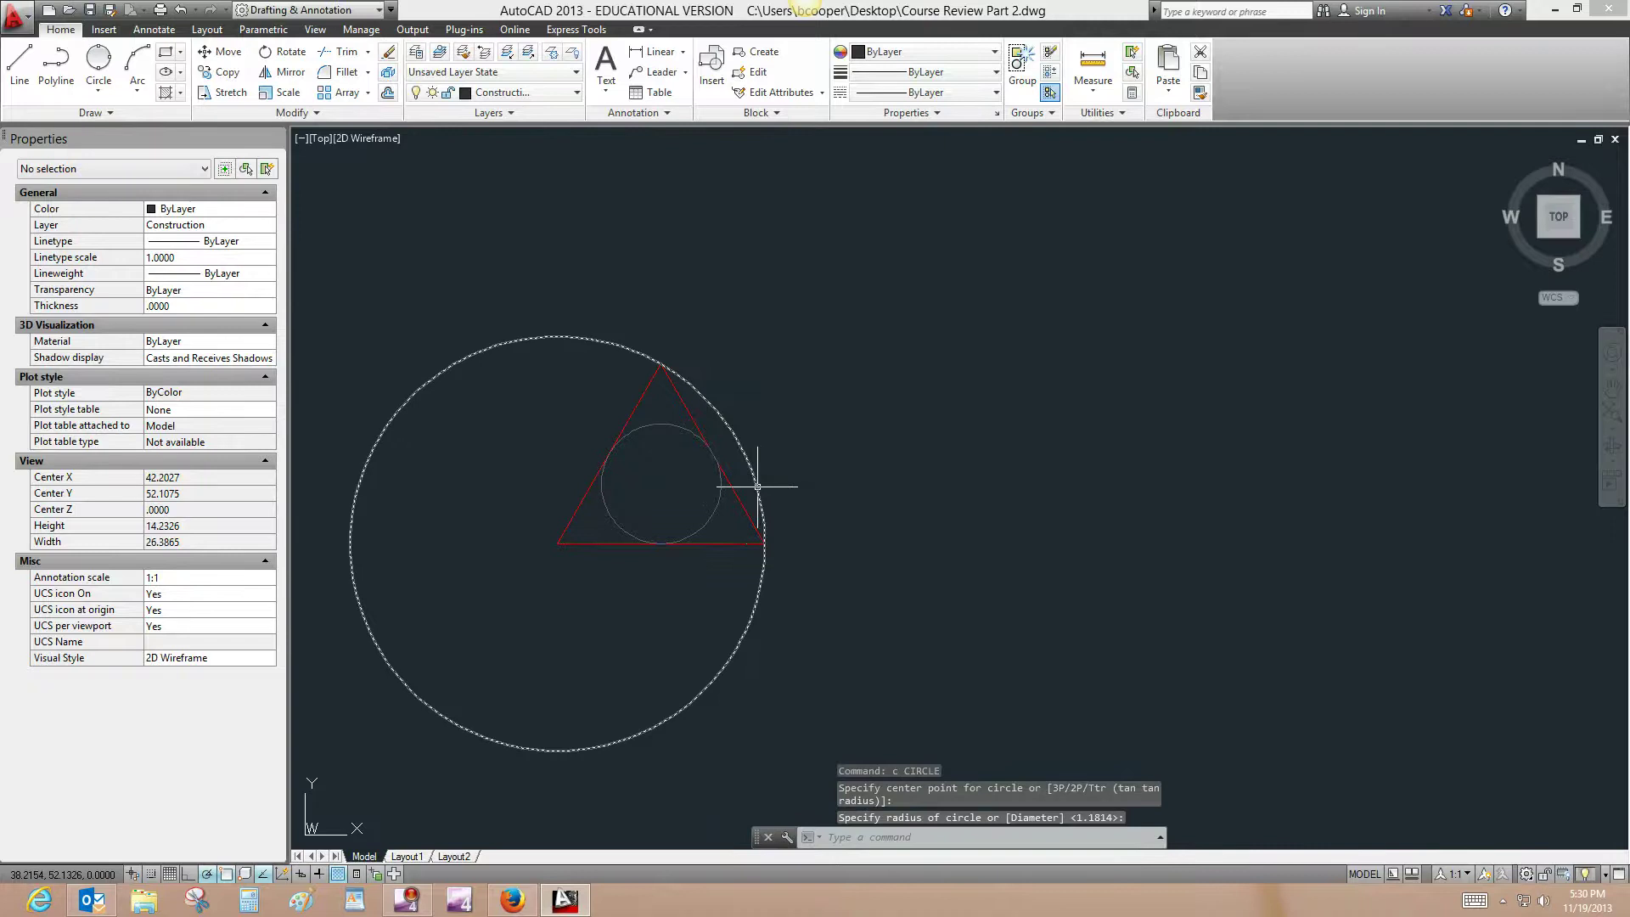
click(756, 485)
text(e)
key(Return)
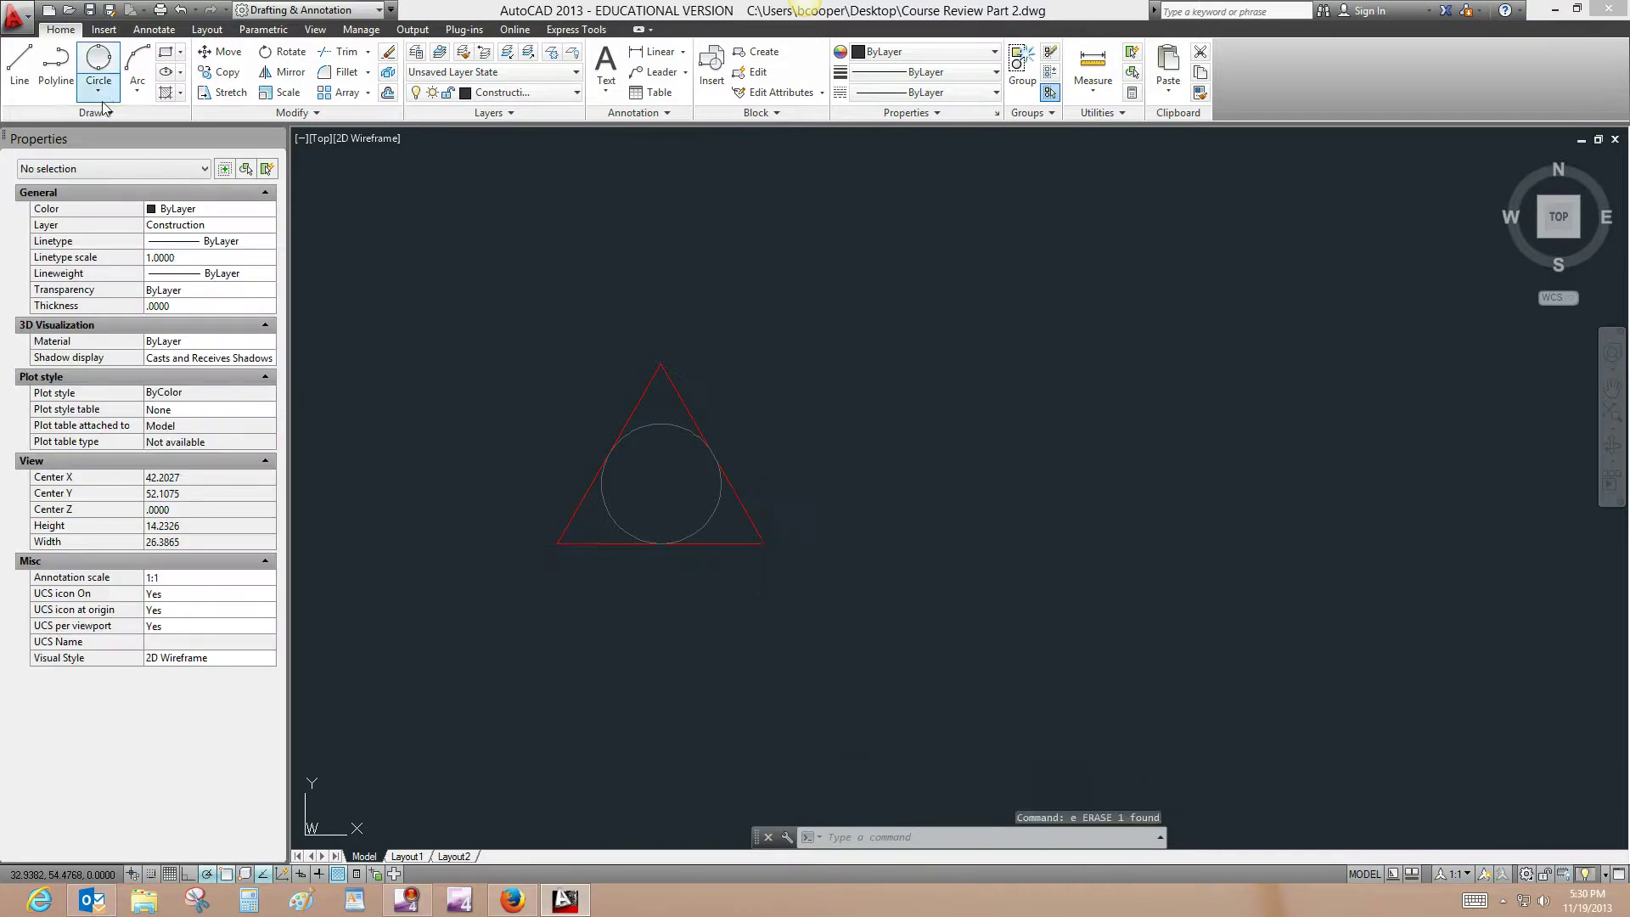
- Draw a 3-Point circle through the triangle's three corners, circumscribing it
click(98, 89)
click(66, 226)
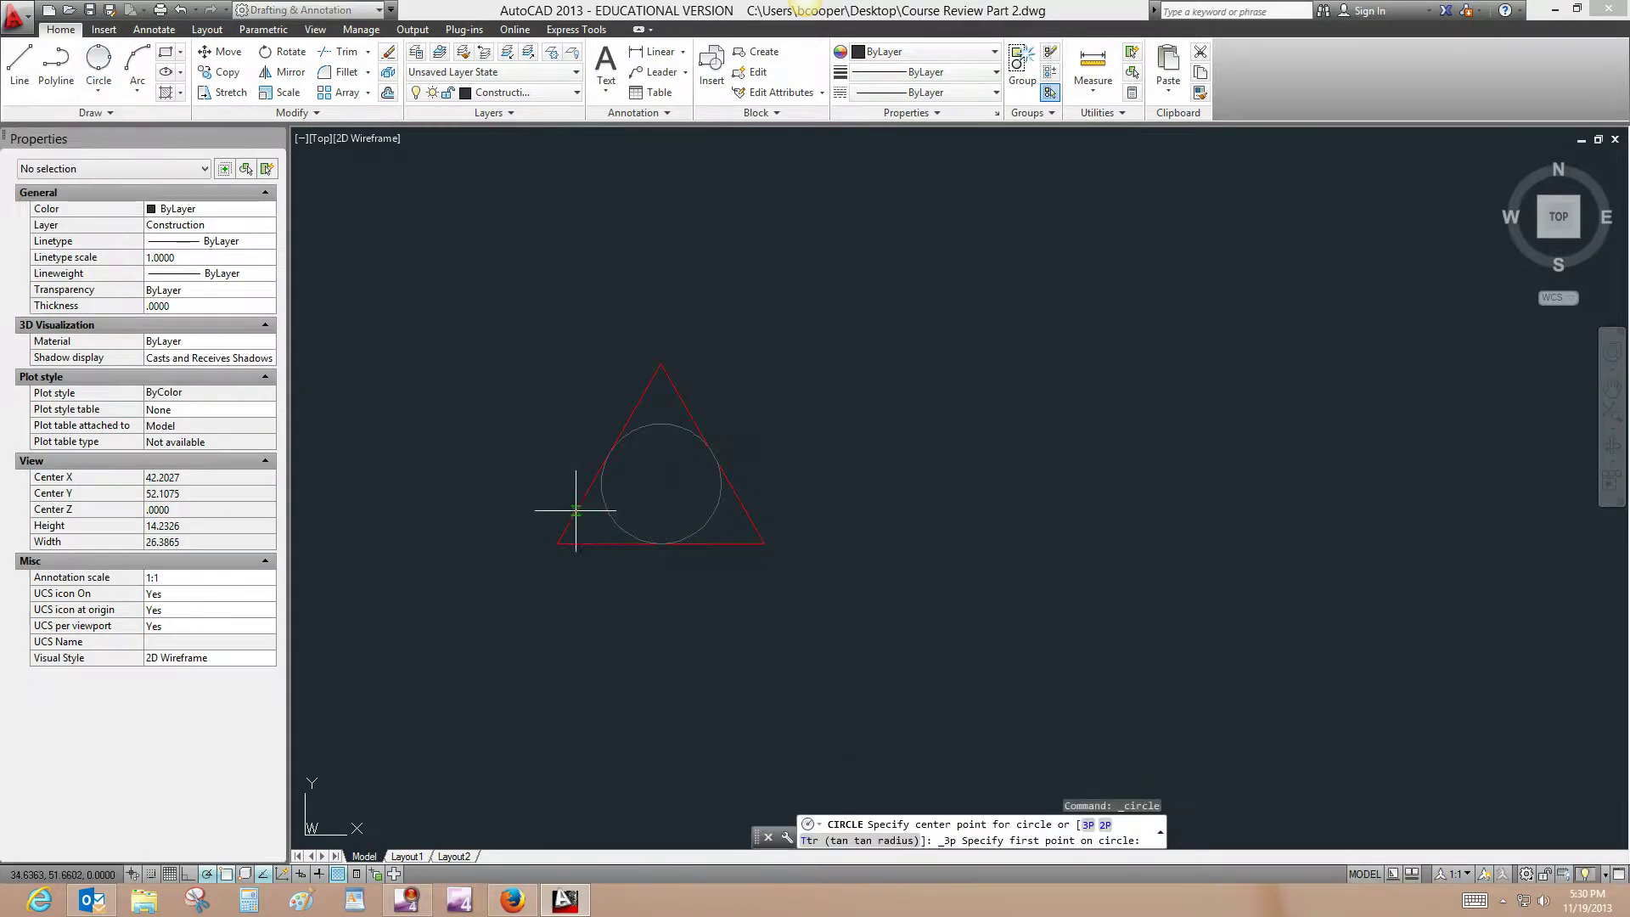
click(559, 543)
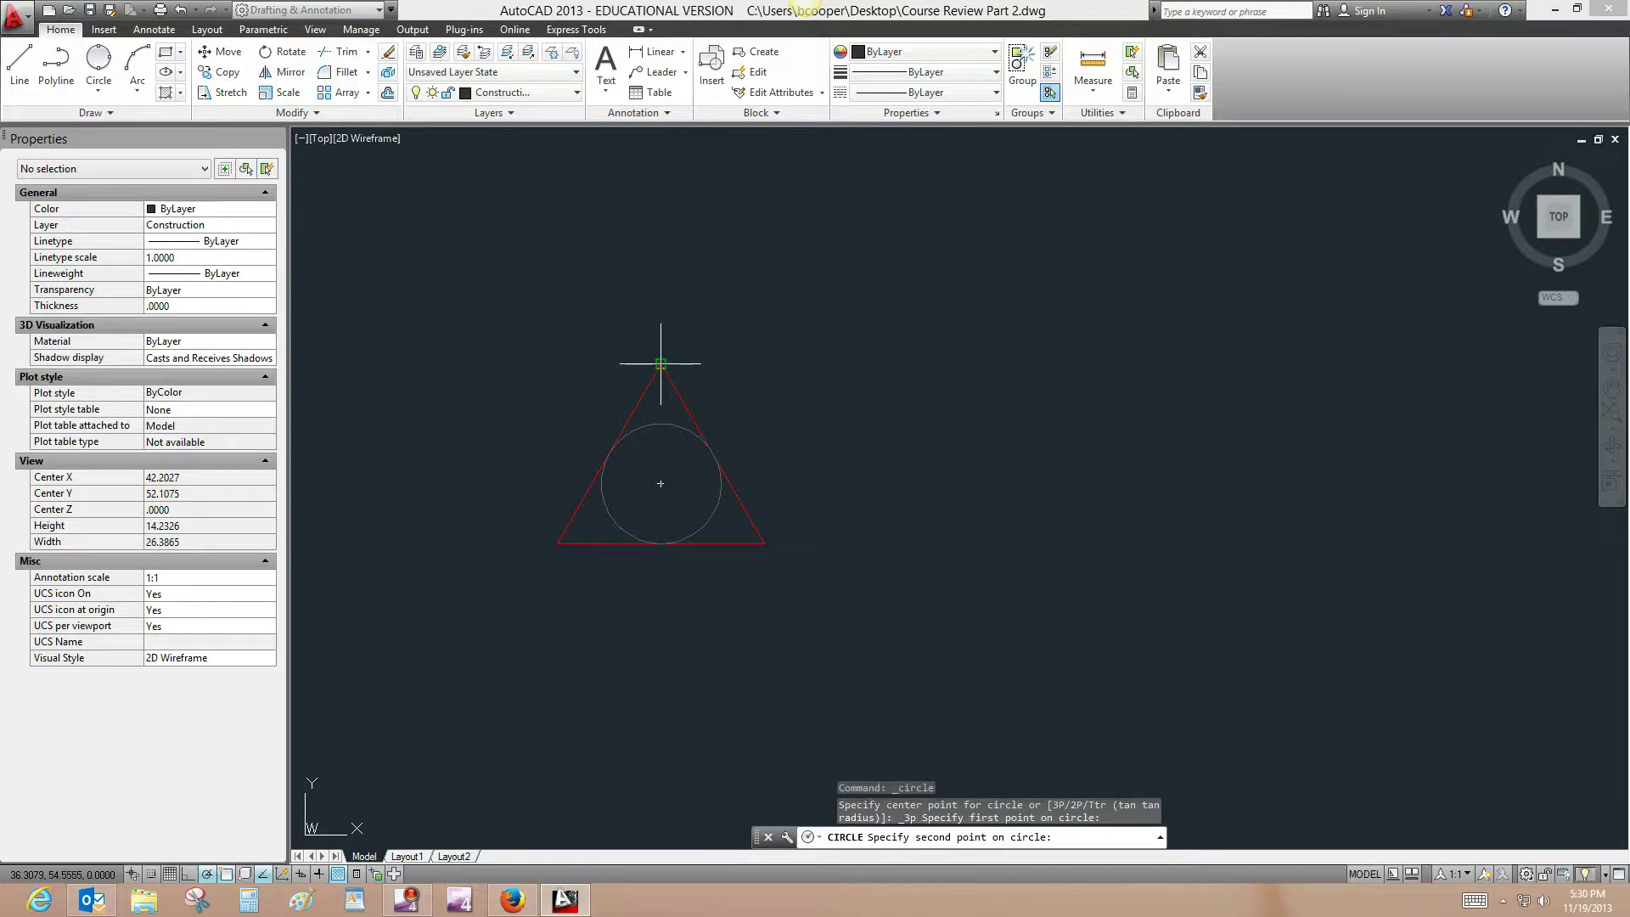
click(660, 368)
click(765, 544)
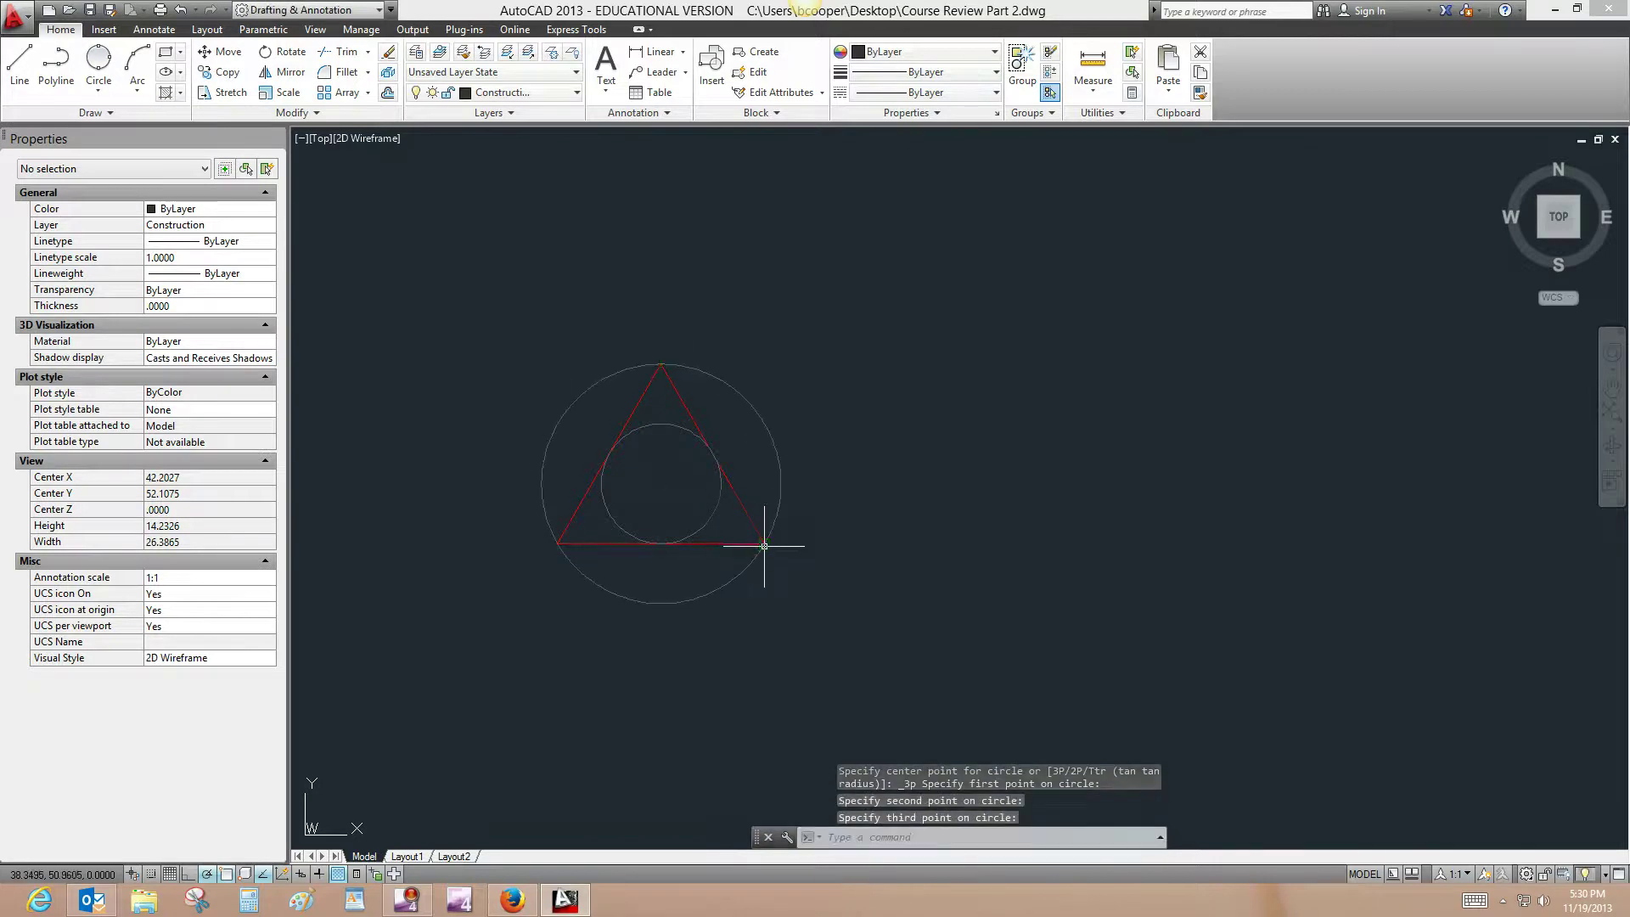
- Erase the small inscribed circle inside the triangle
click(721, 496)
key(Delete)
text(e)
key(Return)
scroll(639, 518, up, 2)
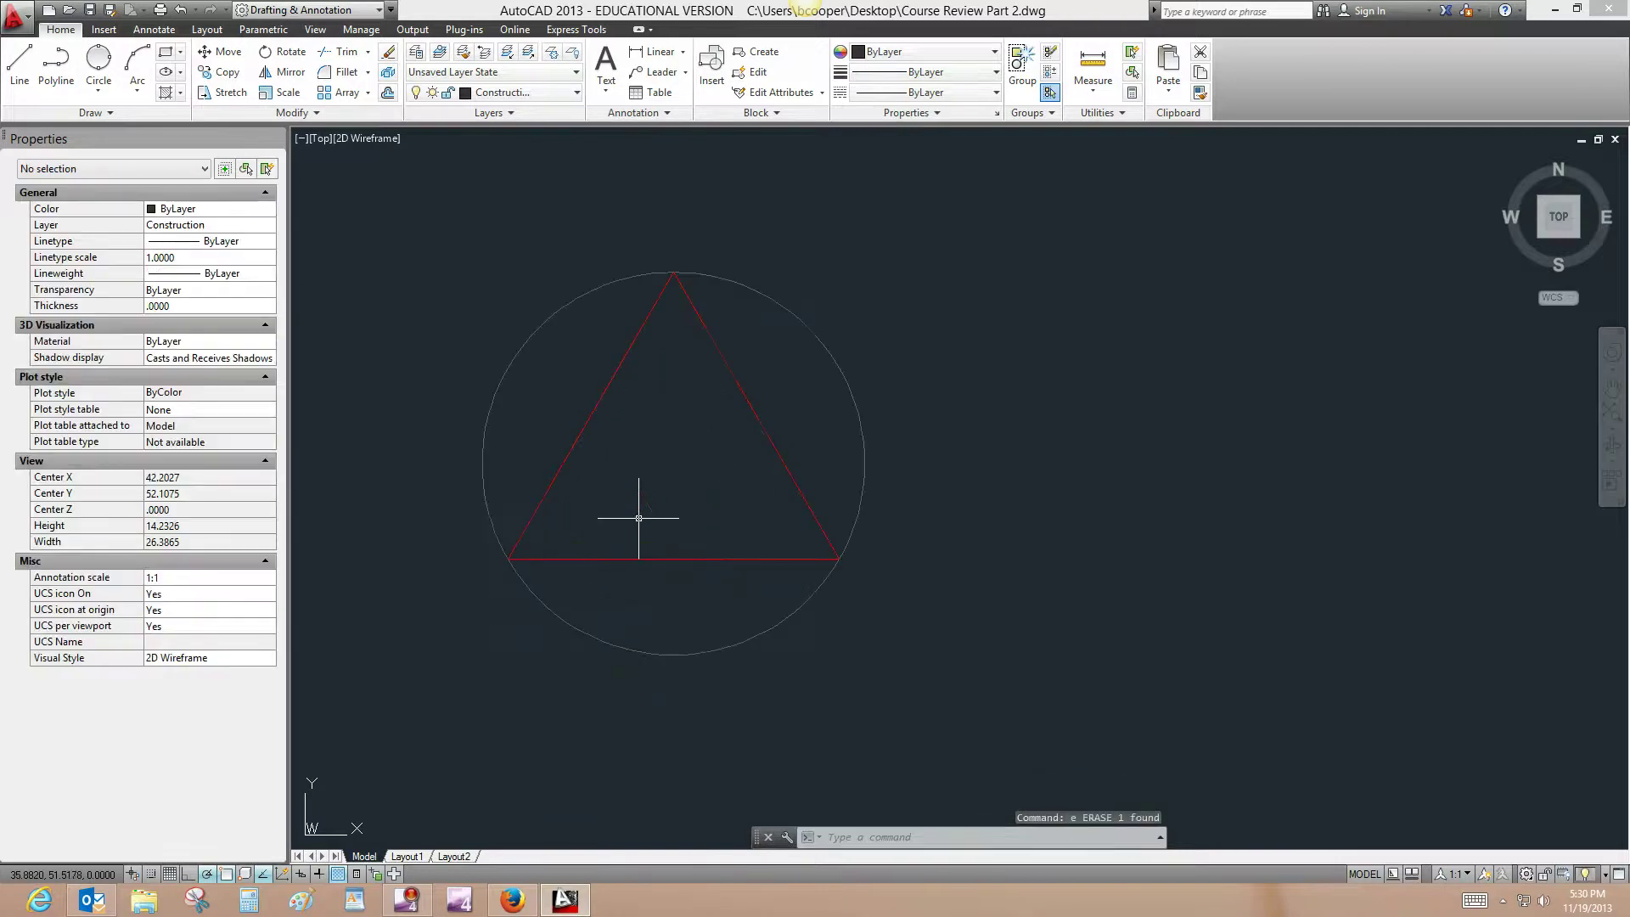
scroll(639, 517, down, 2)
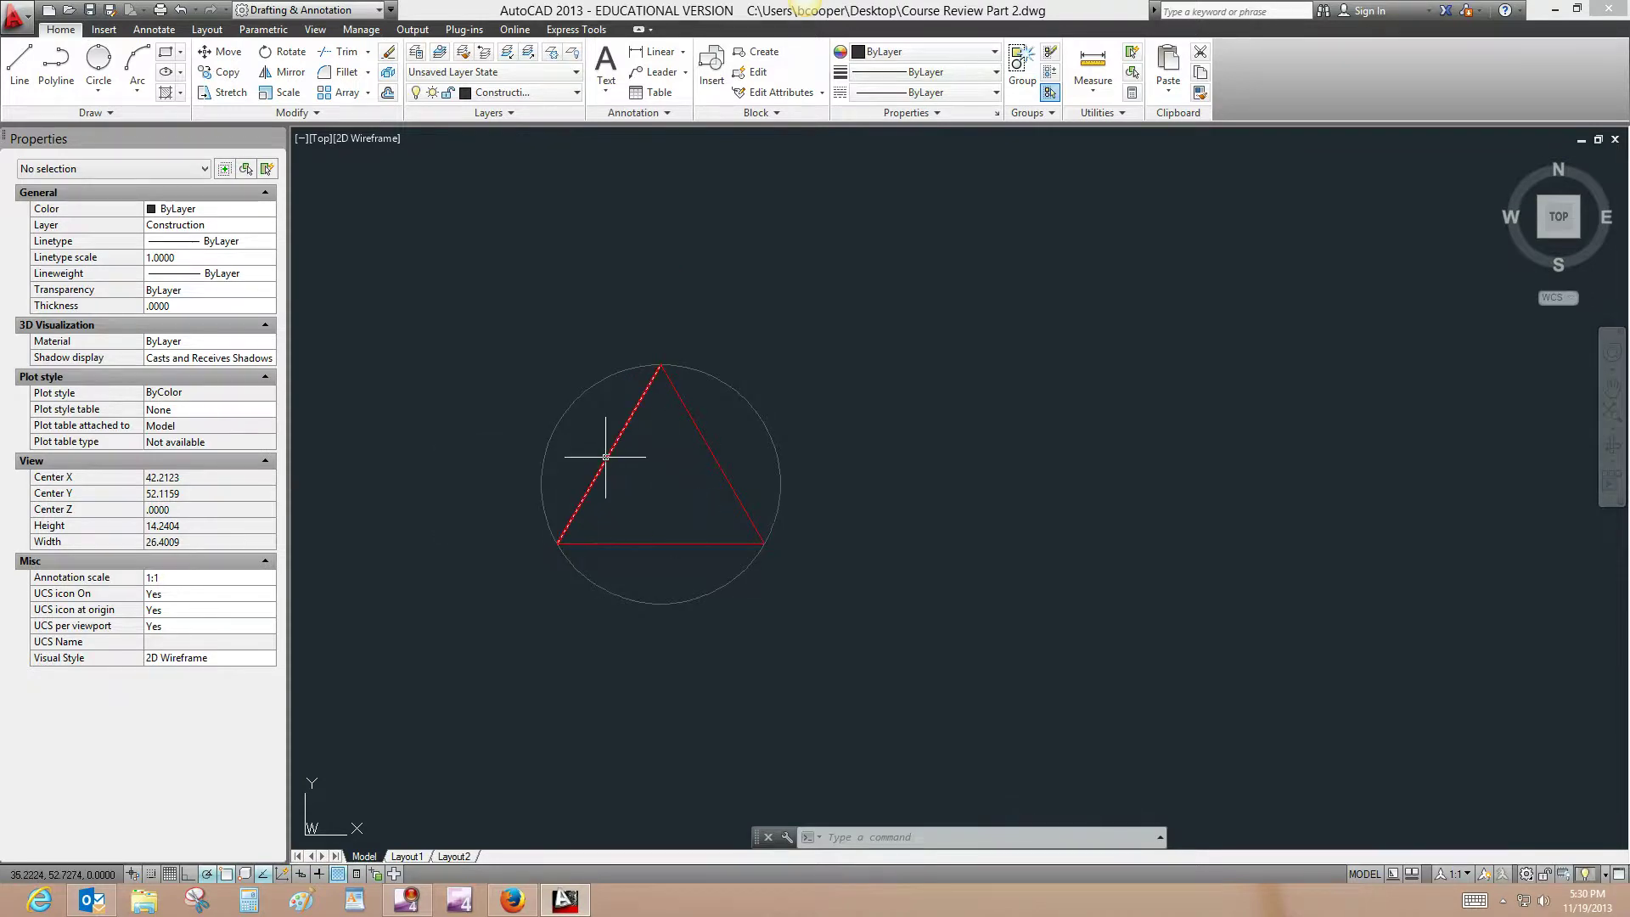
- Pan the drawing right and down to make room below the triangle
middle_drag(629, 464, 780, 485)
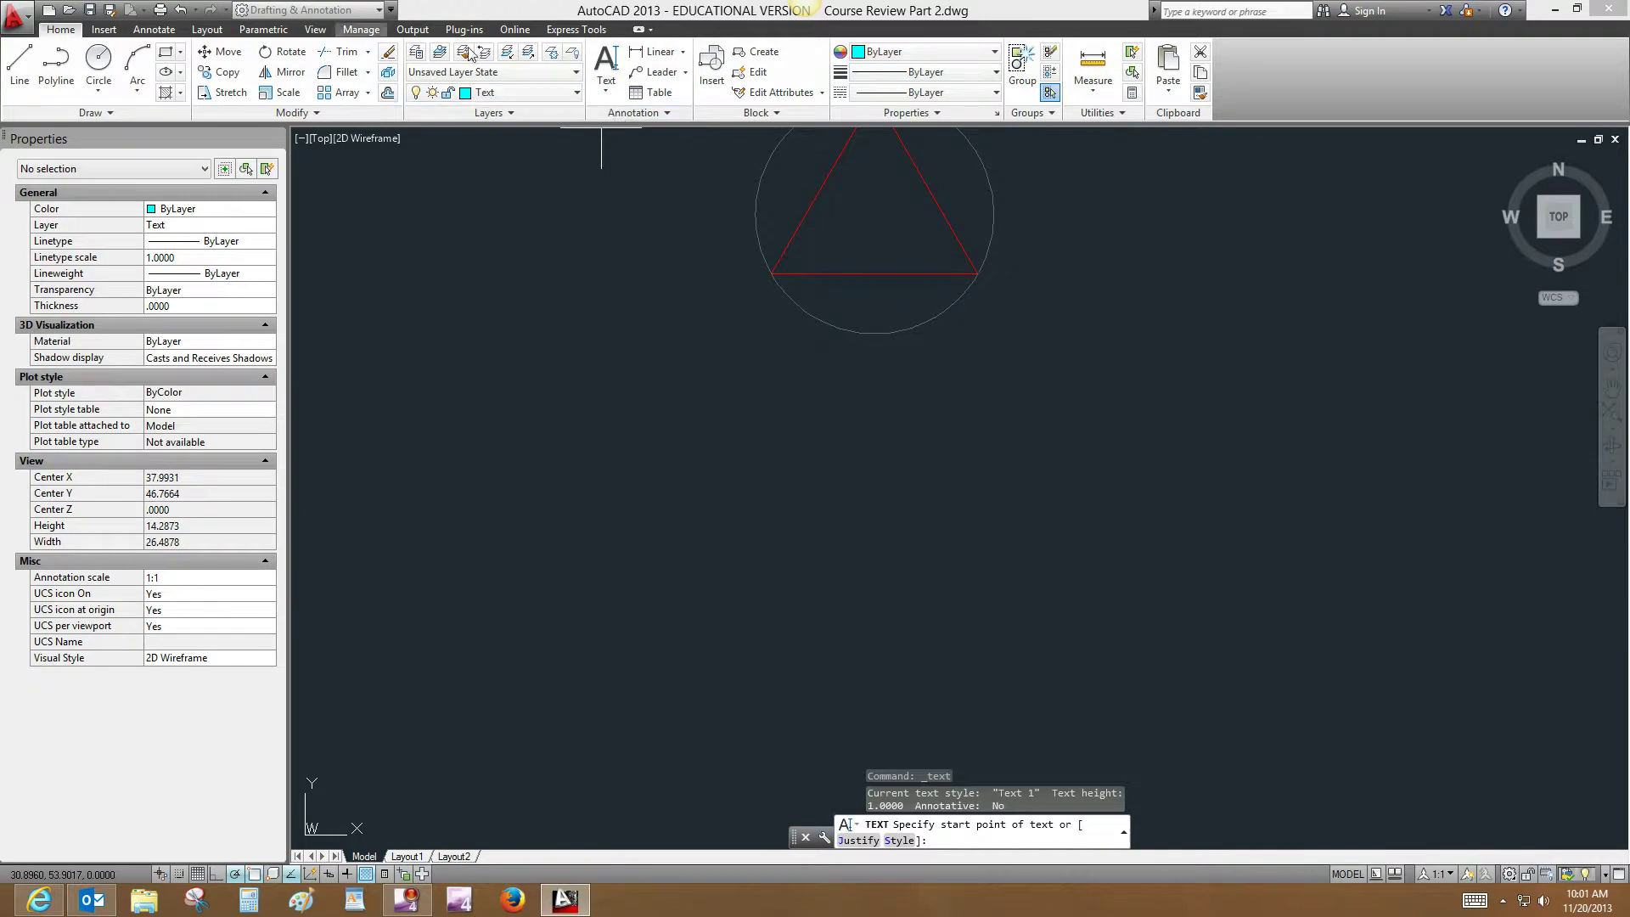
- Cancel the single-line text command and start MTEXT for a multiline note
click(607, 100)
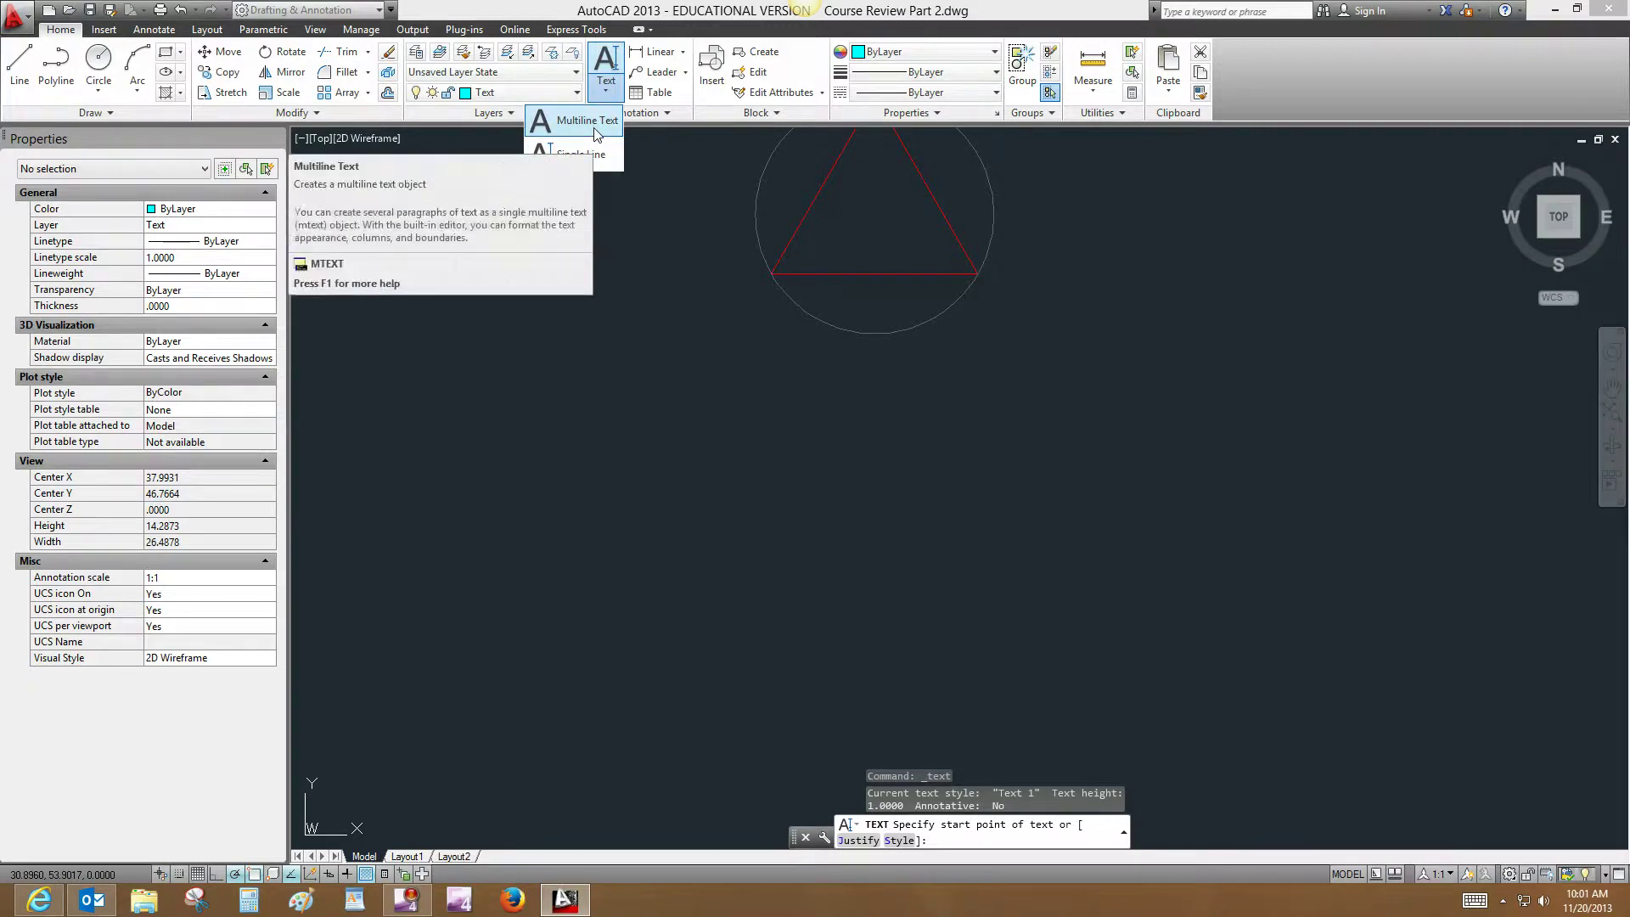
click(594, 134)
key(Escape)
key(Escape)
key(Escape)
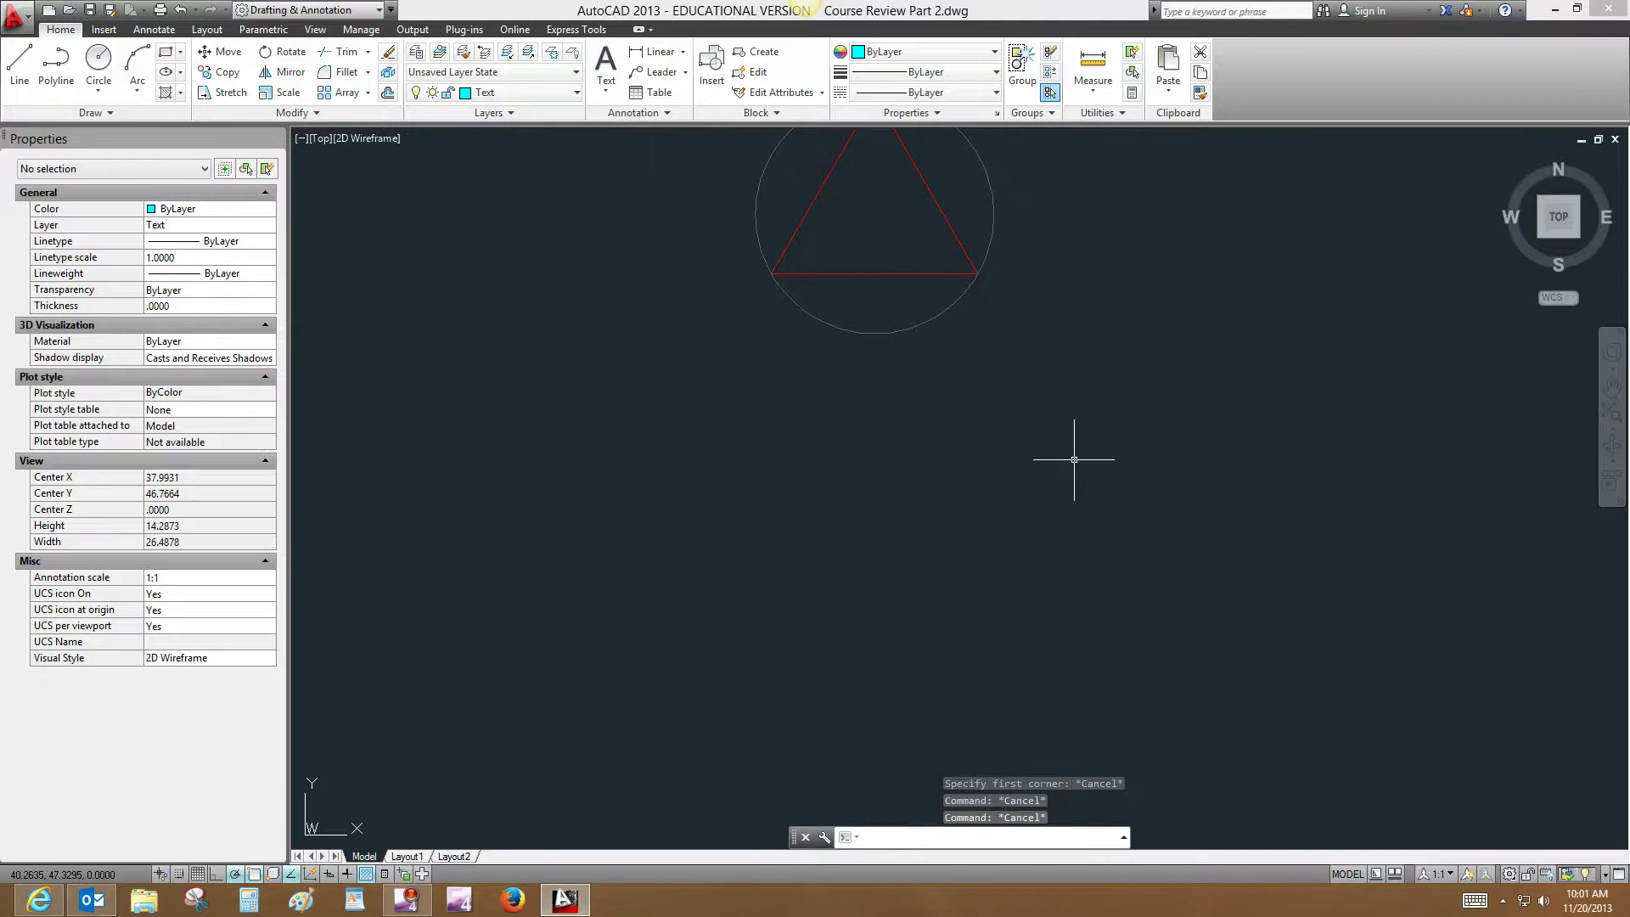
text(MT)
key(Return)
key(Escape)
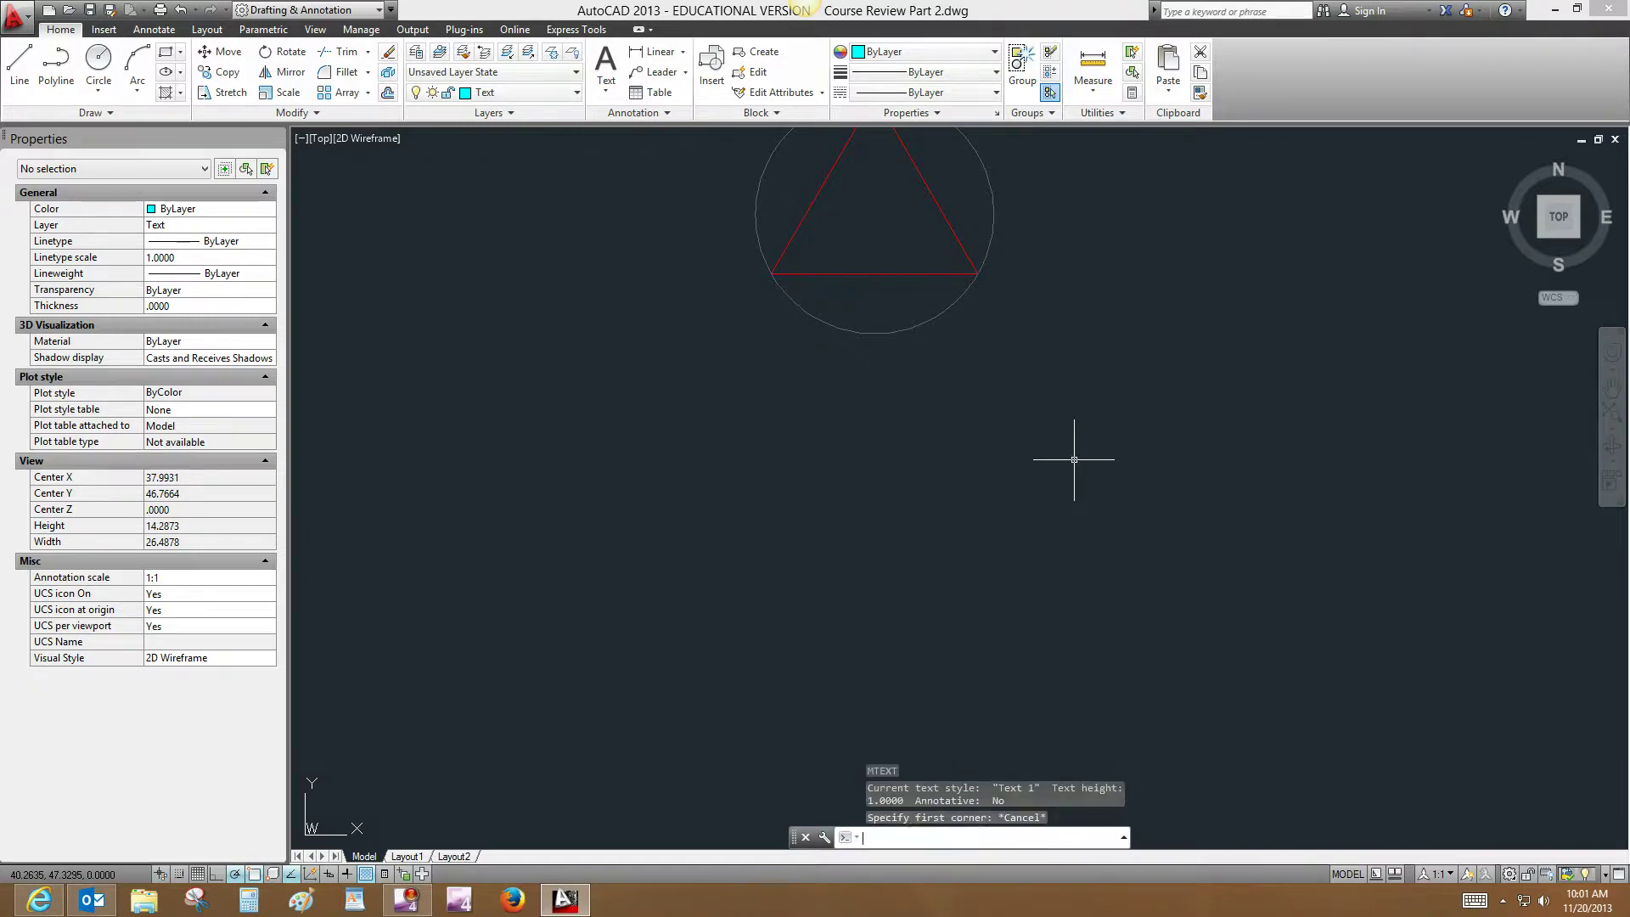
text(mtext)
key(Return)
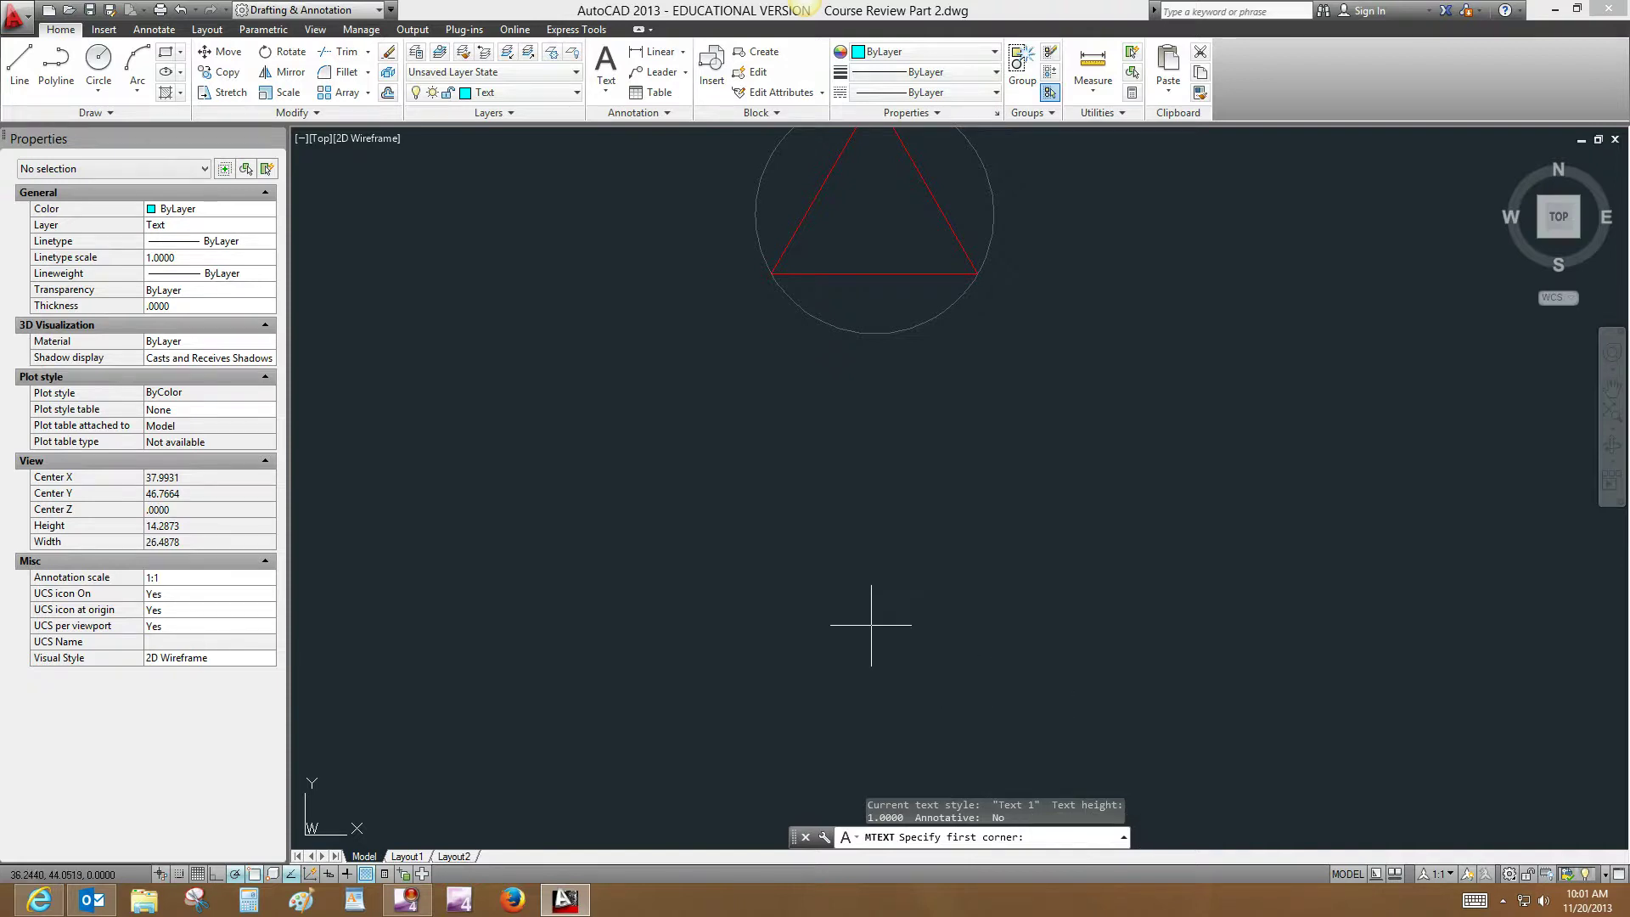
- Define the MTEXT box below the triangle for the note 'MT is the command alias for Multi-line text.'
click(656, 416)
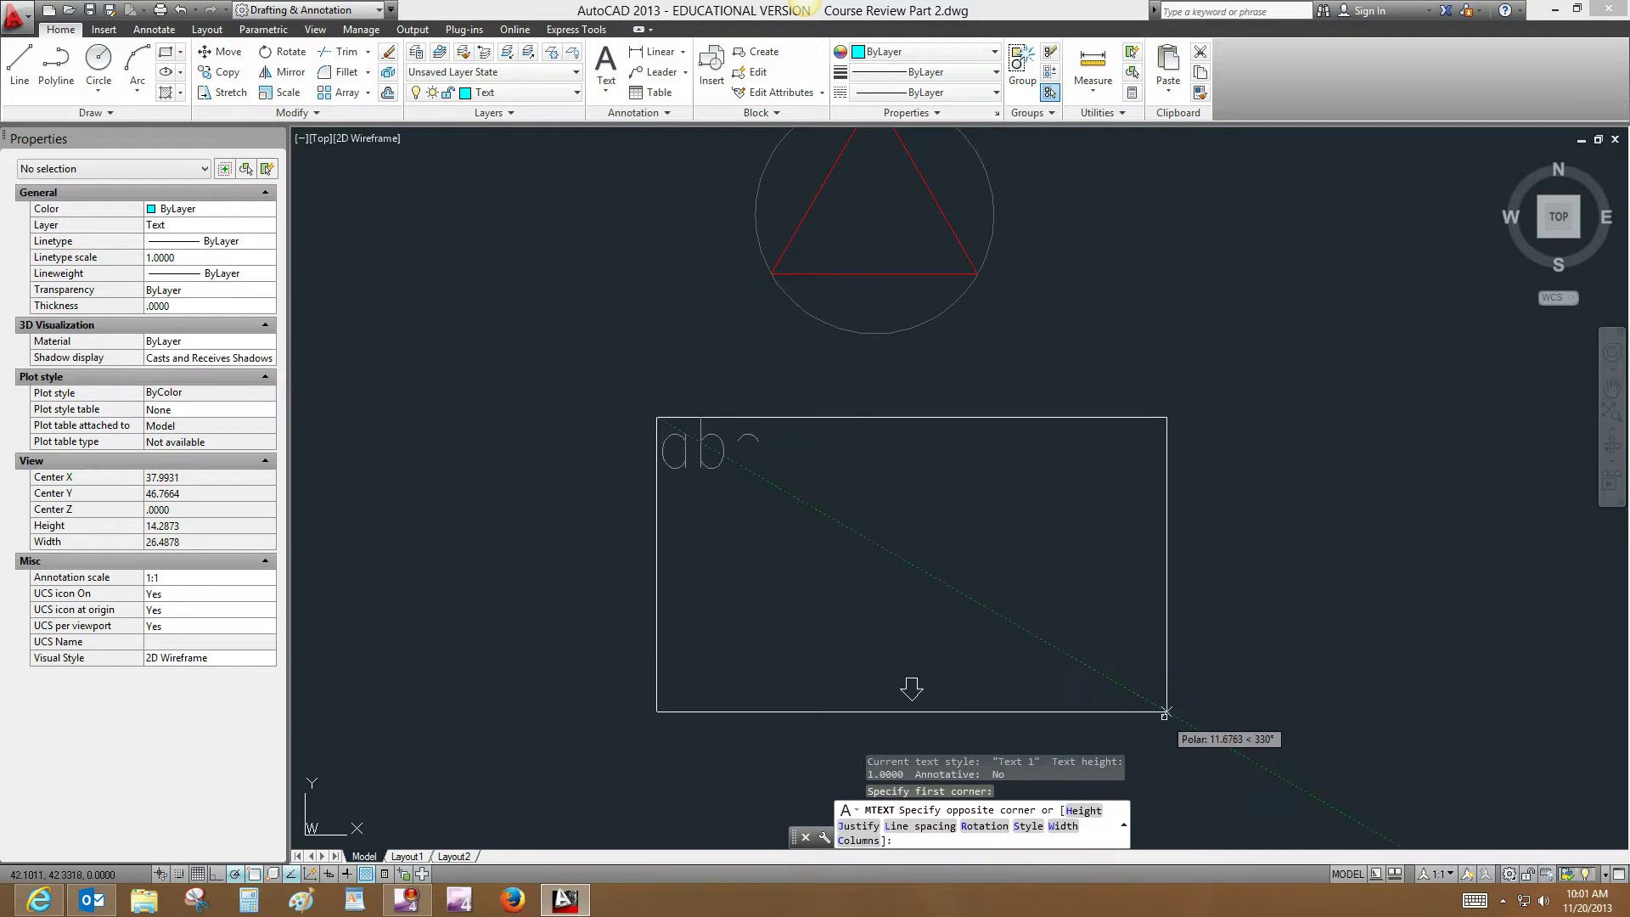
click(1167, 712)
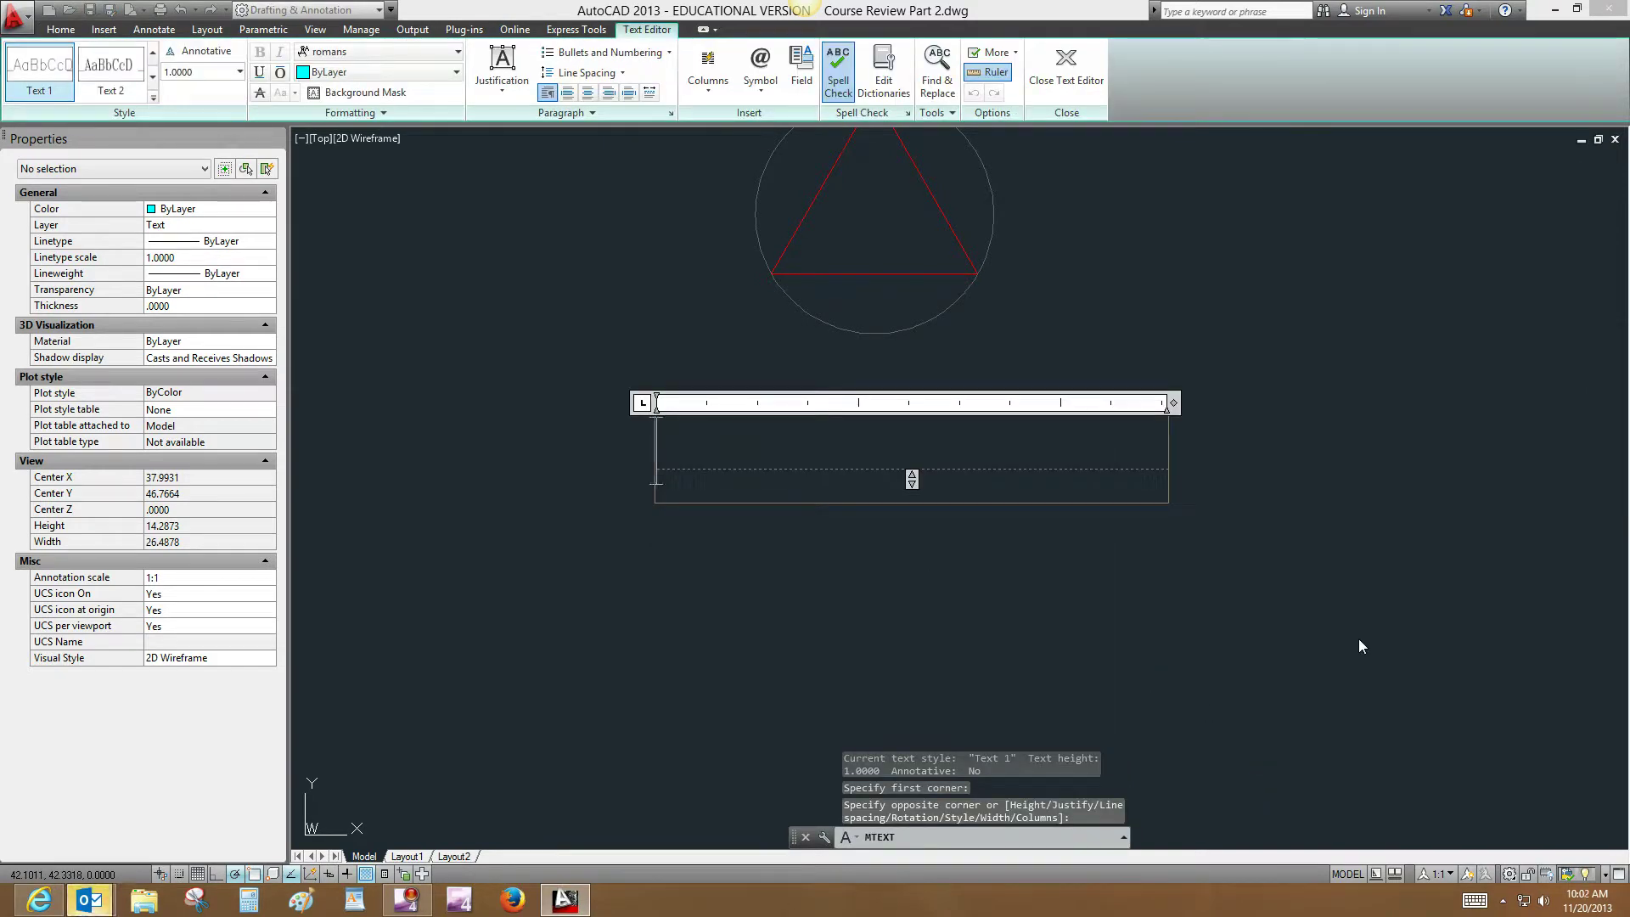
text(MT)
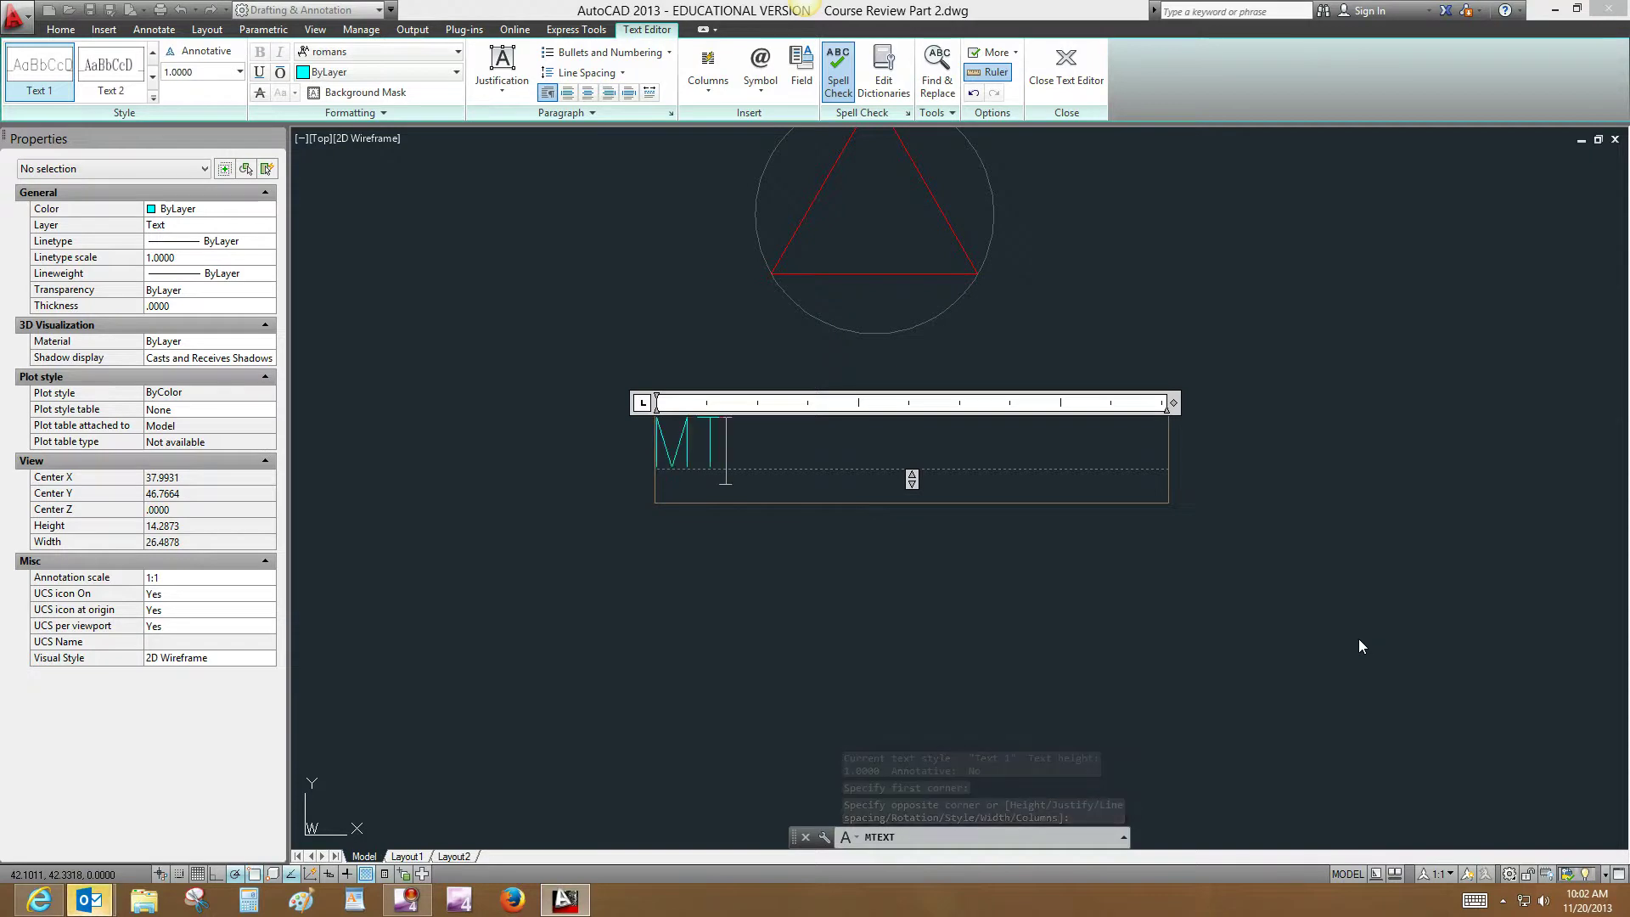
text( is the co)
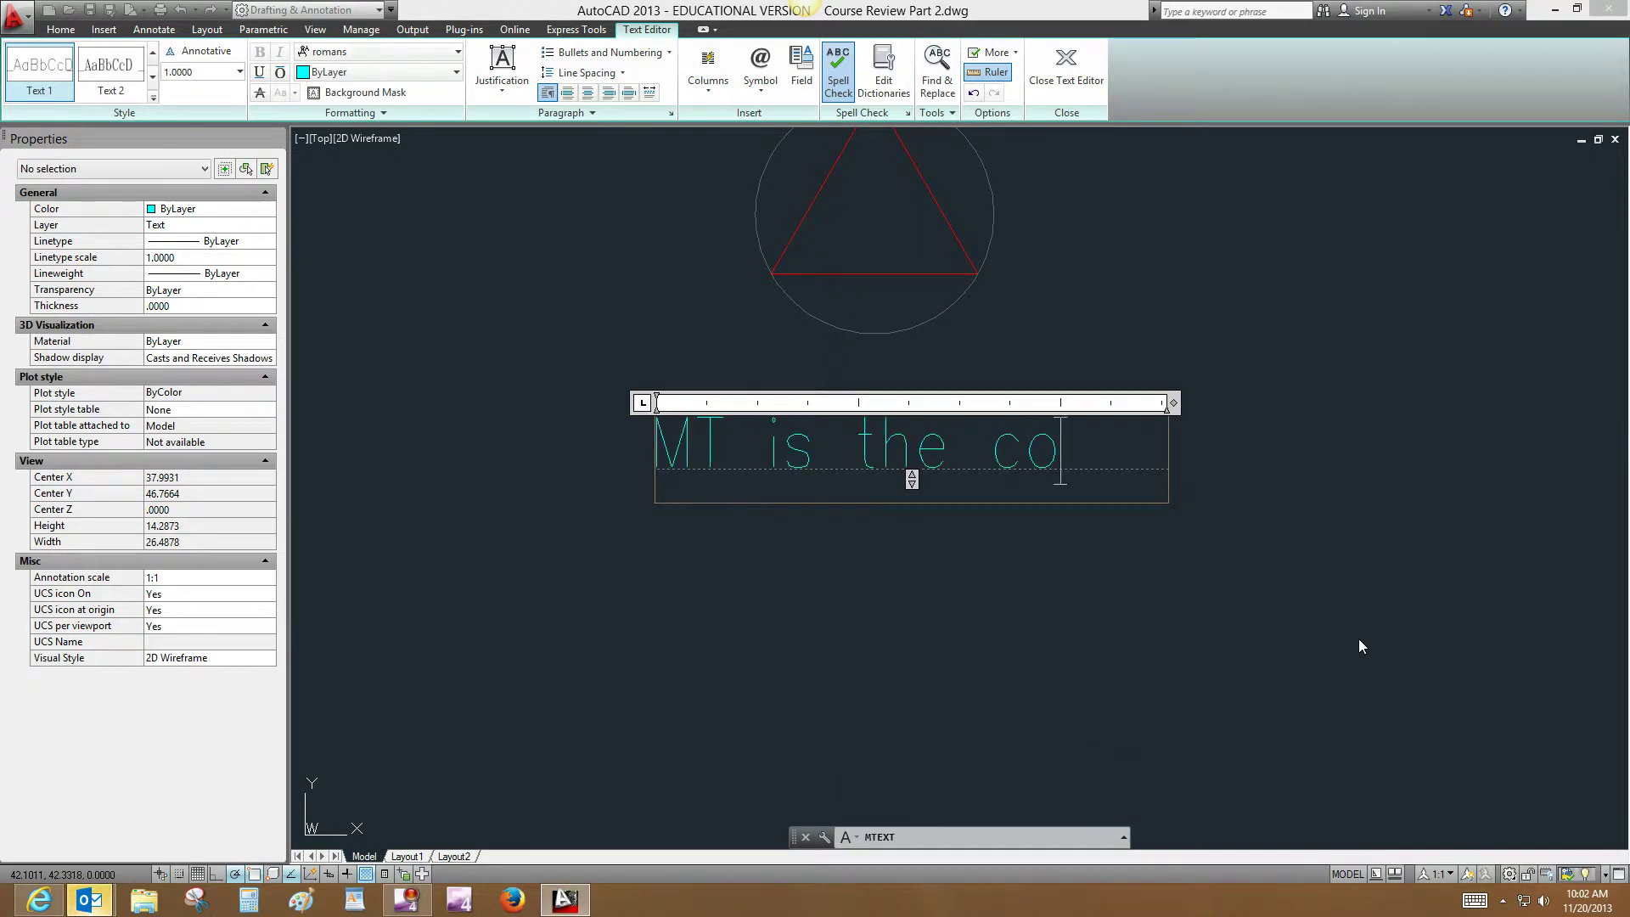
text(mmand a)
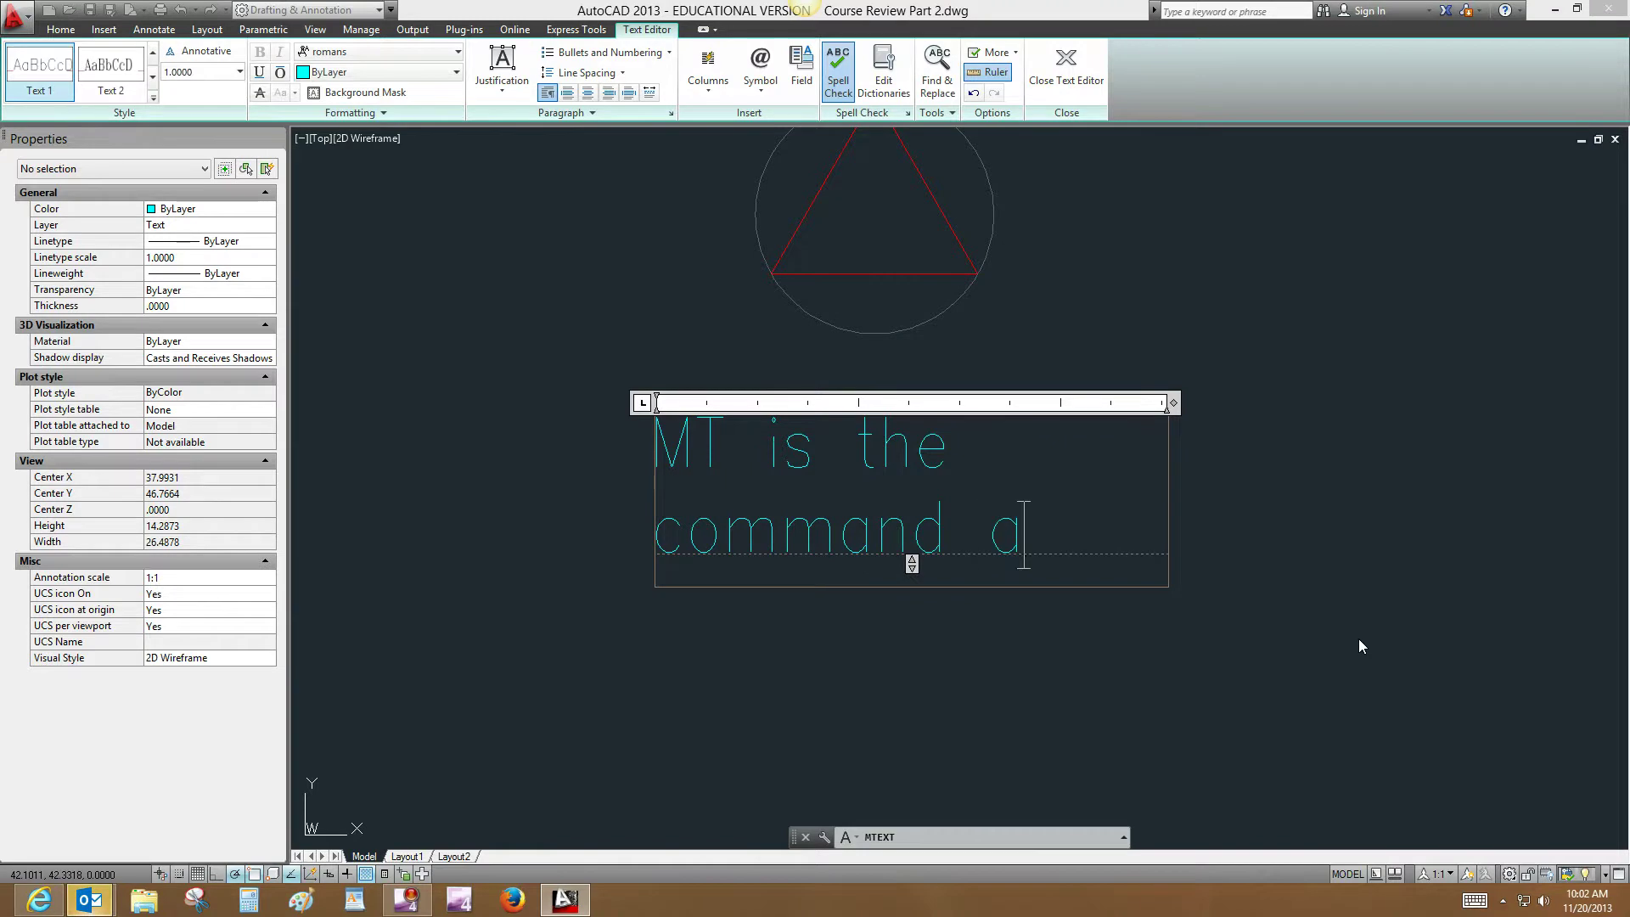
text(lias for )
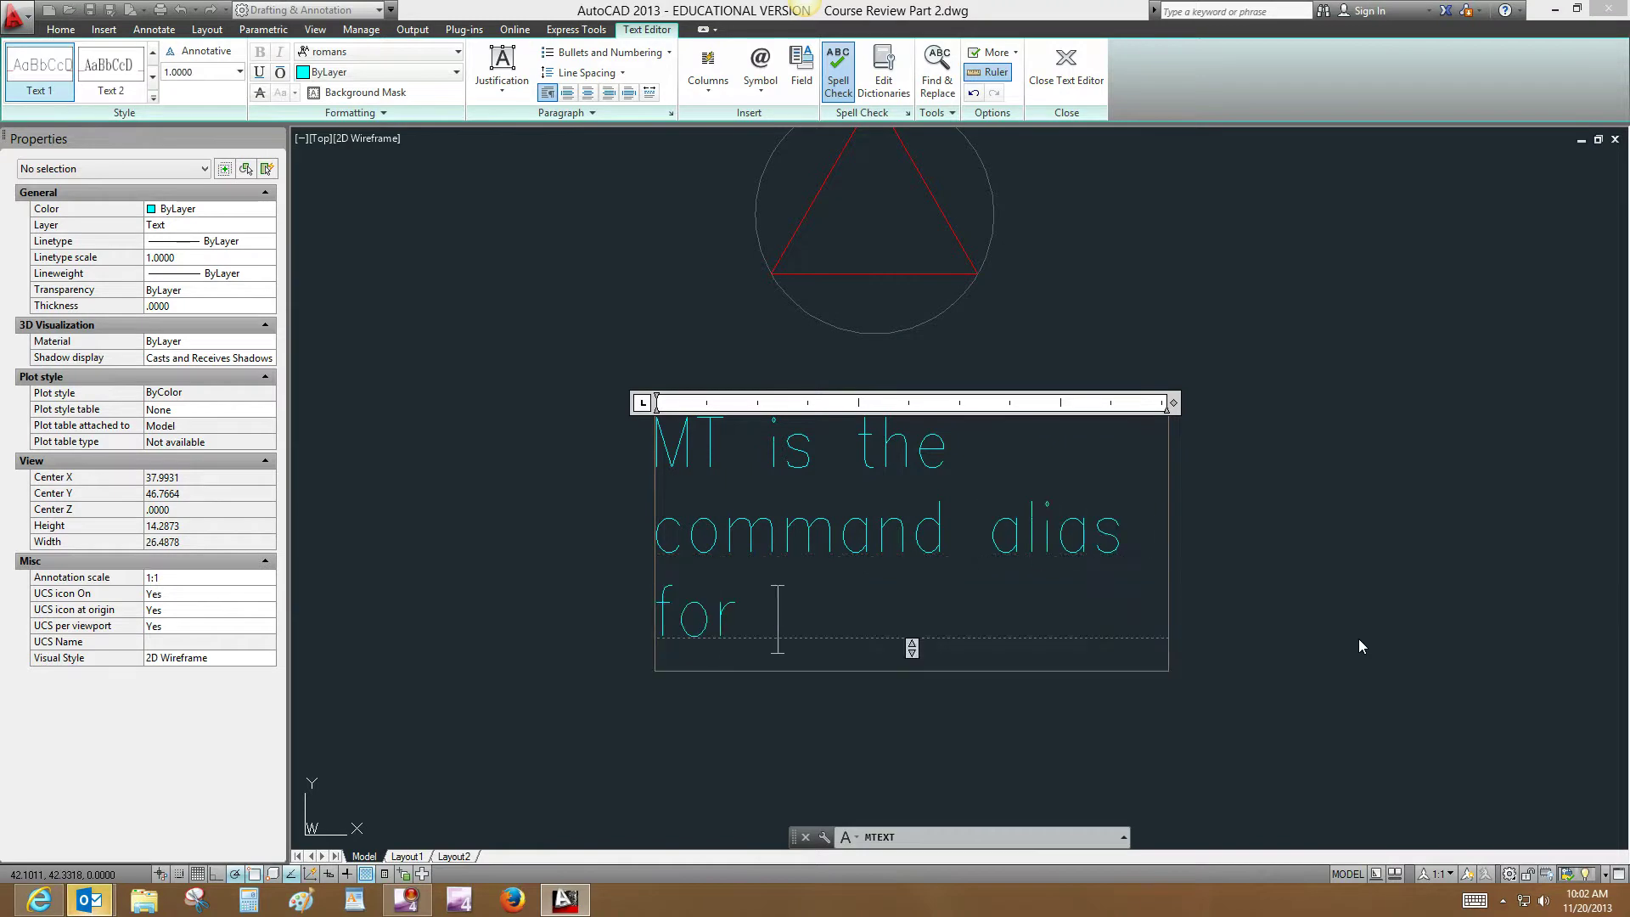
text(Mult)
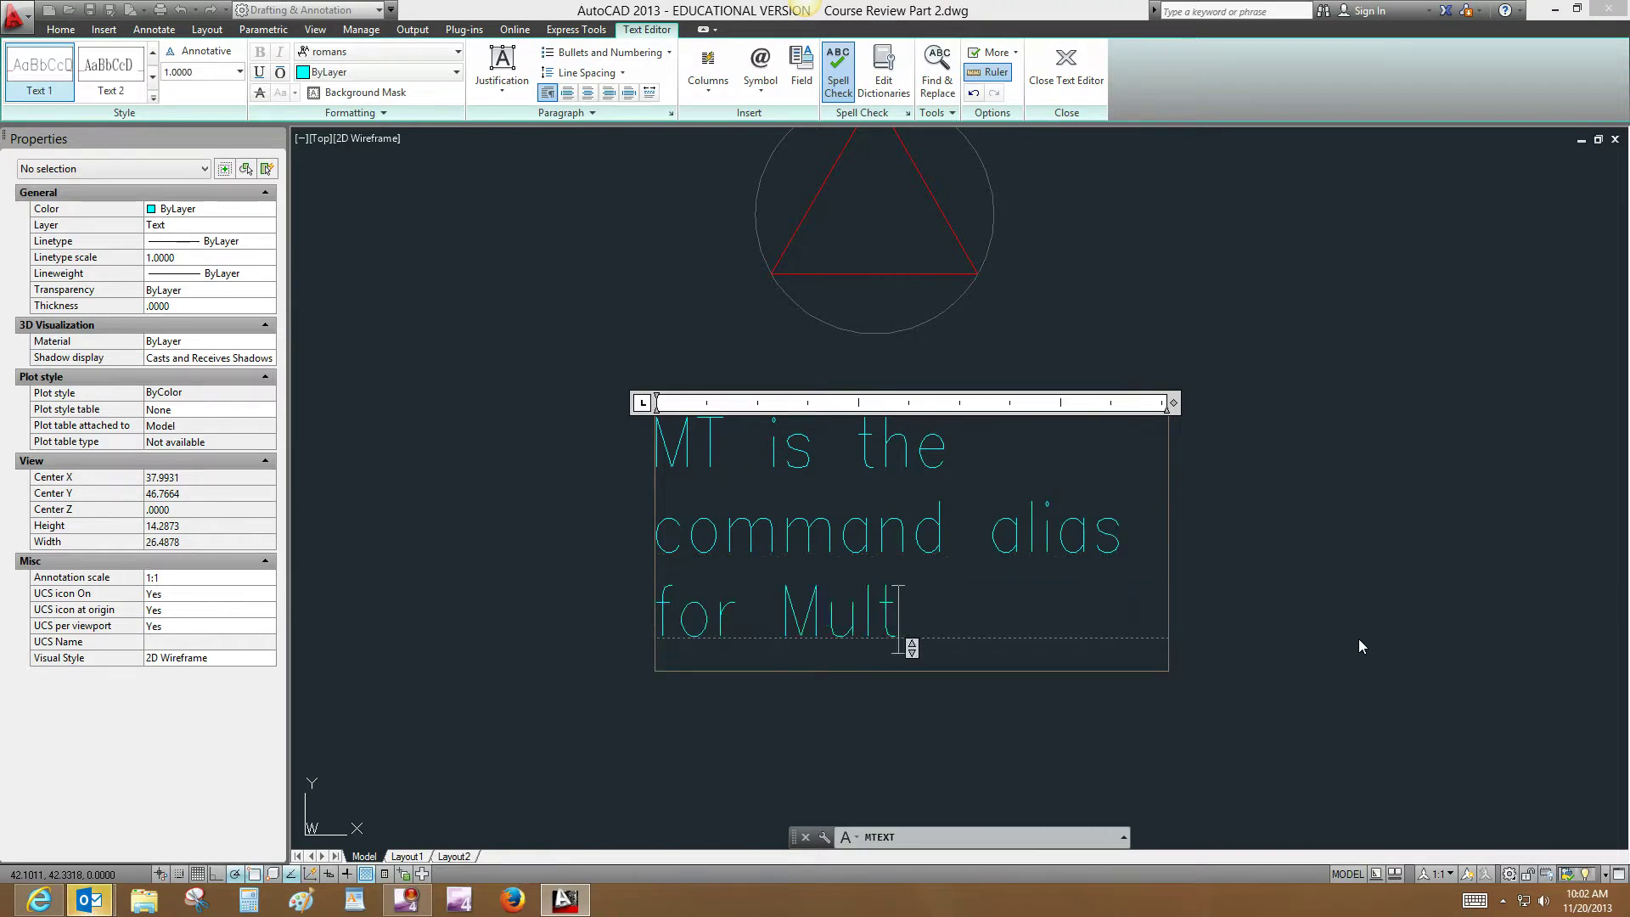
text(i-line text.)
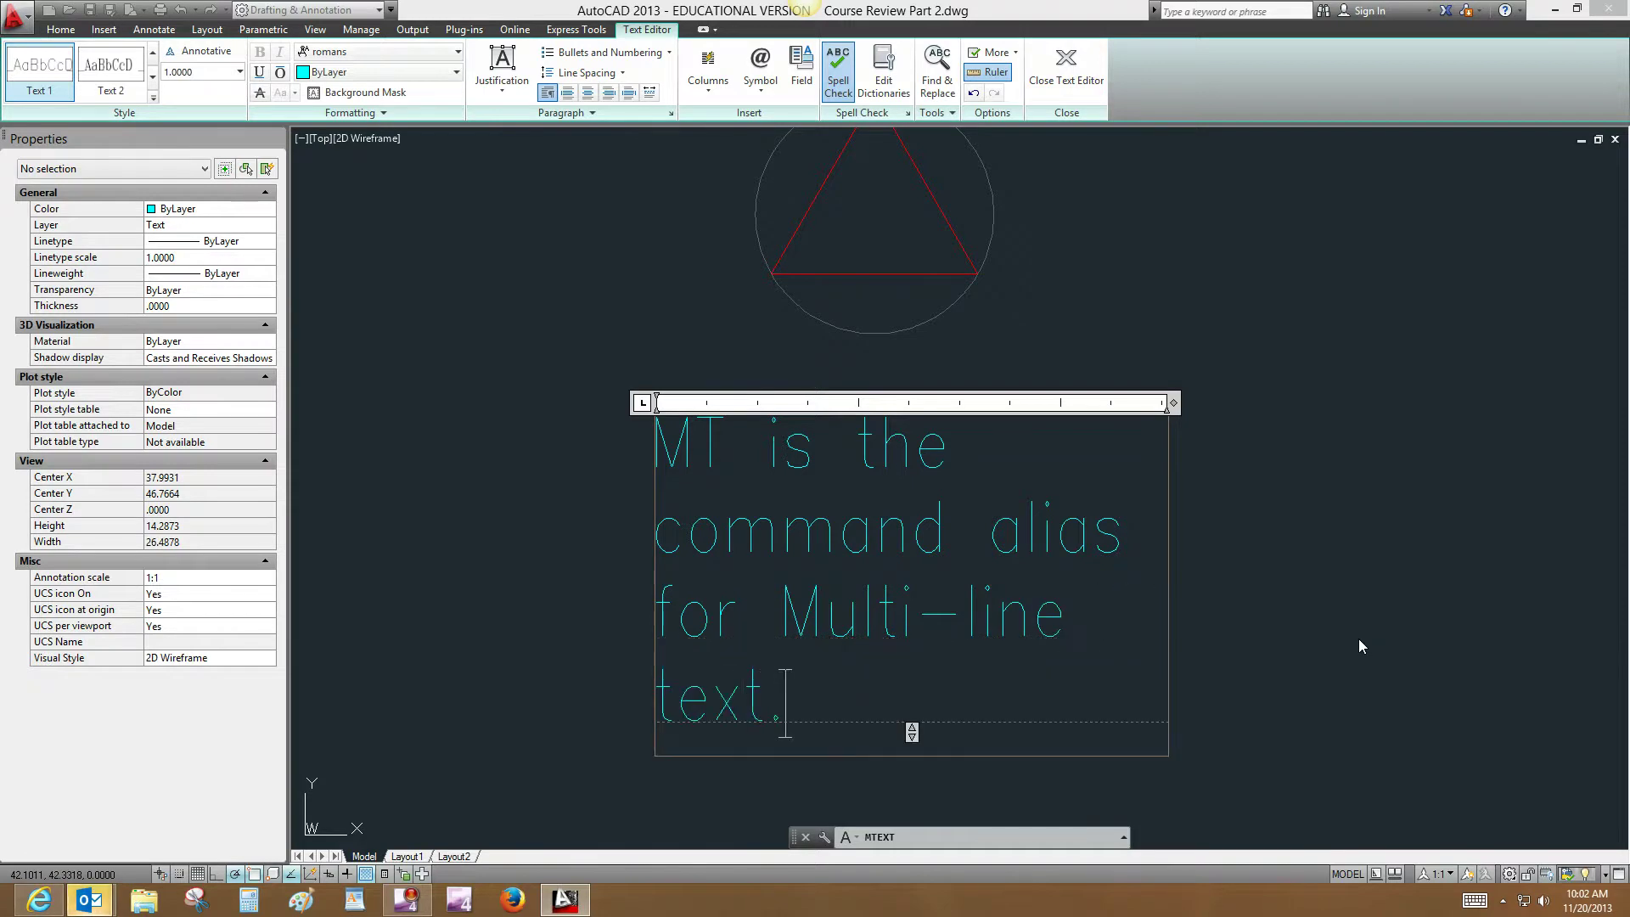
- Commit the note, then reopen it in the Text Editor
click(1359, 638)
scroll(998, 490, down, 4)
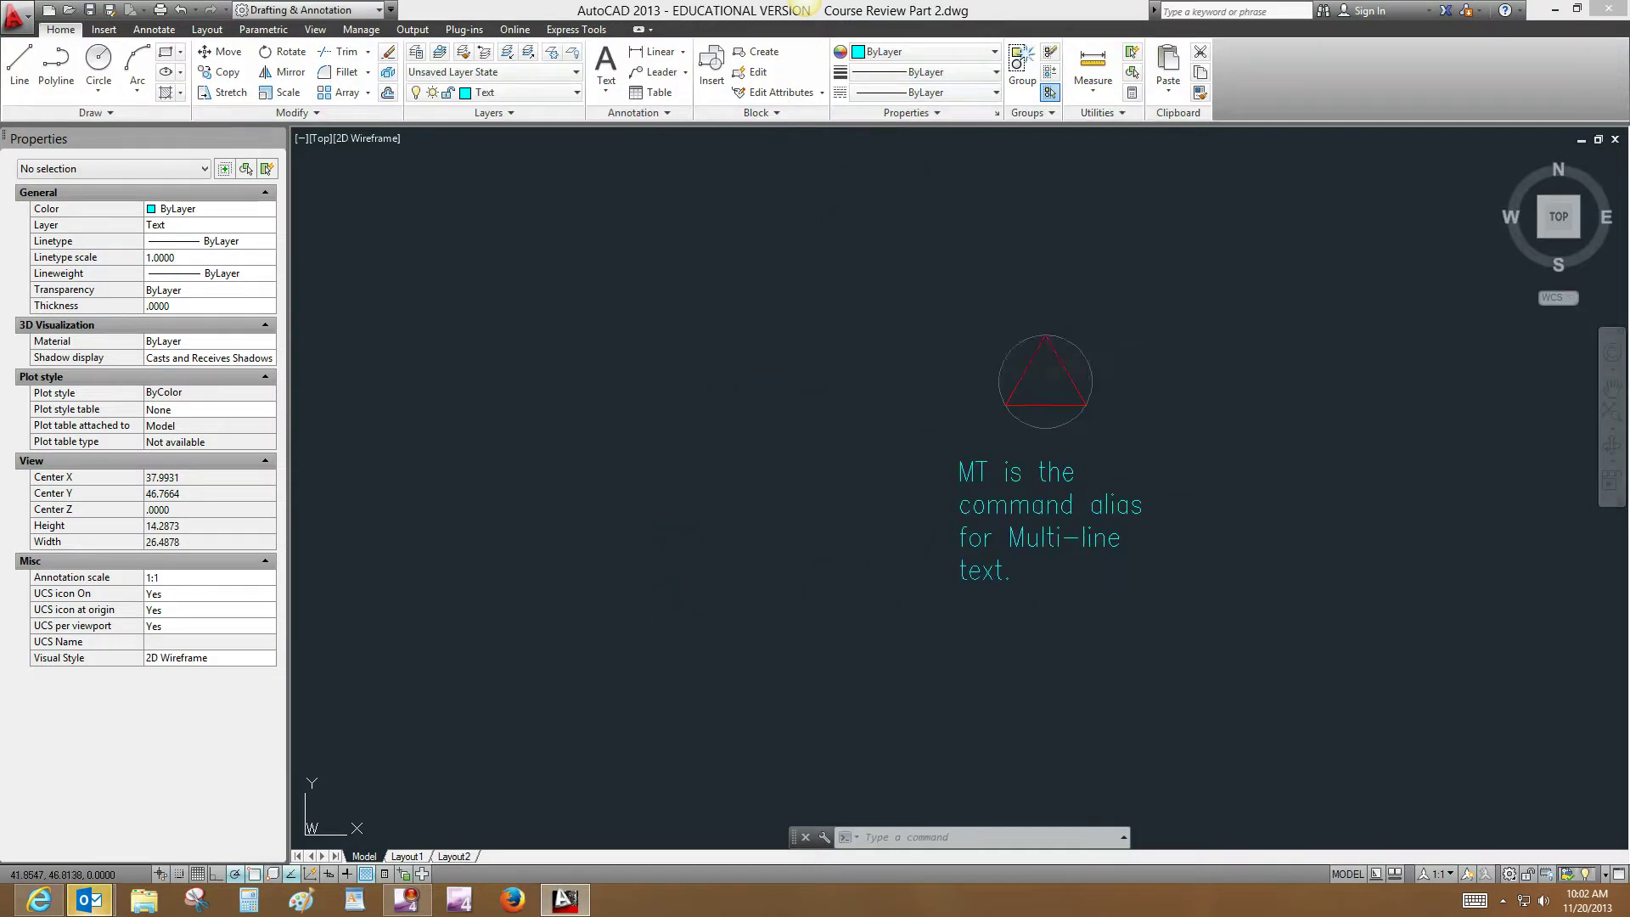
middle_drag(998, 491, 847, 459)
click(844, 474)
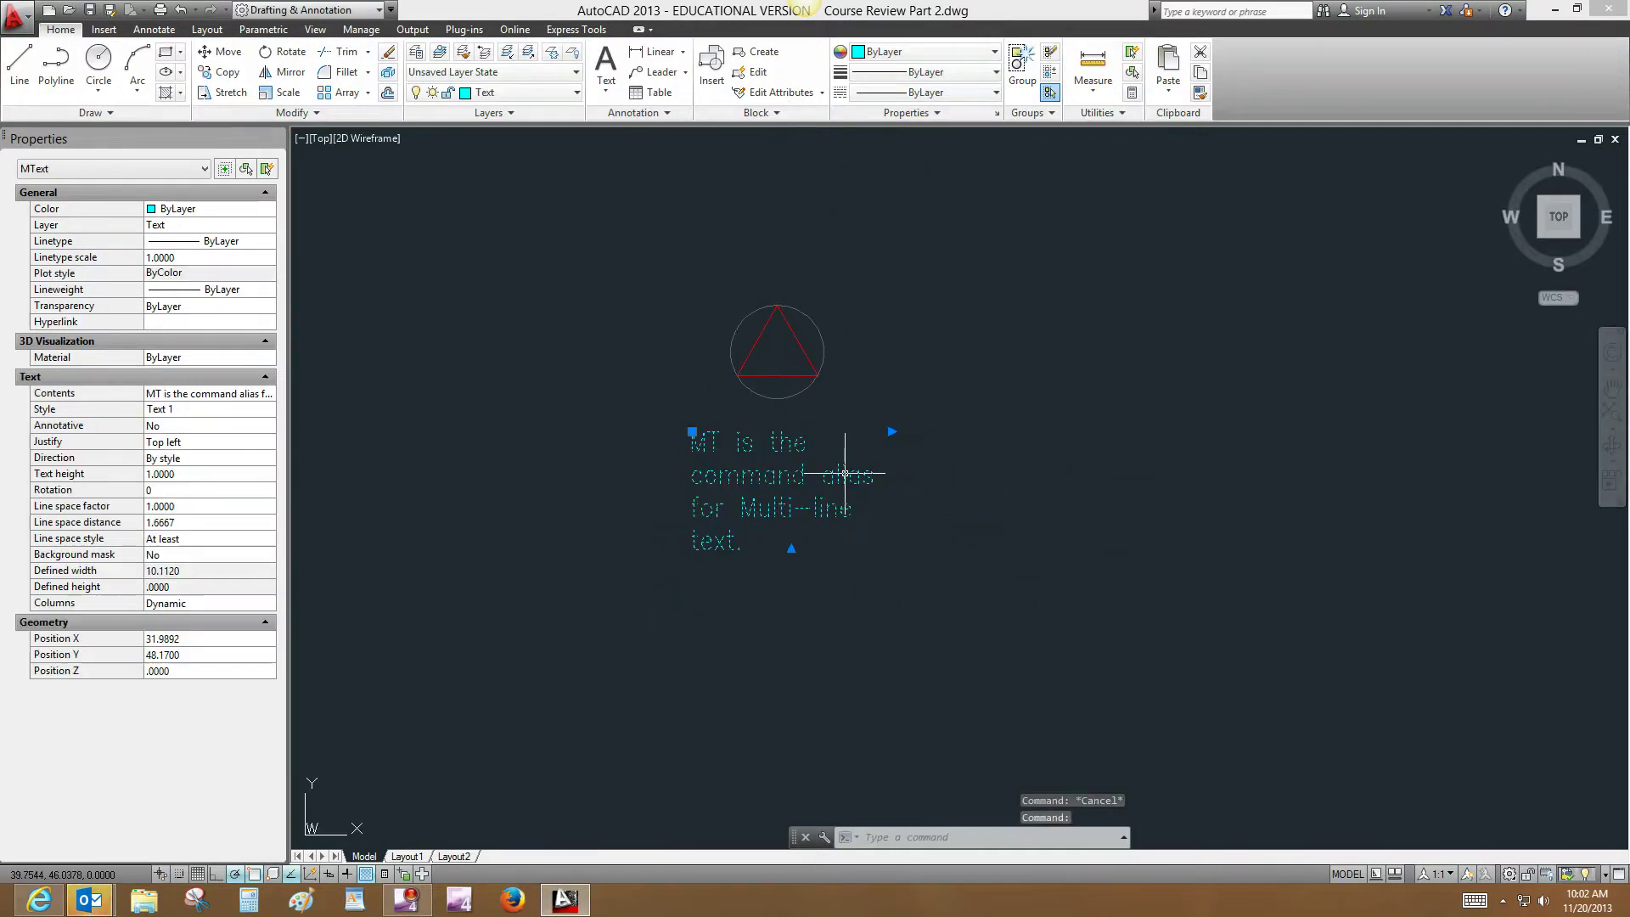
double_click(847, 475)
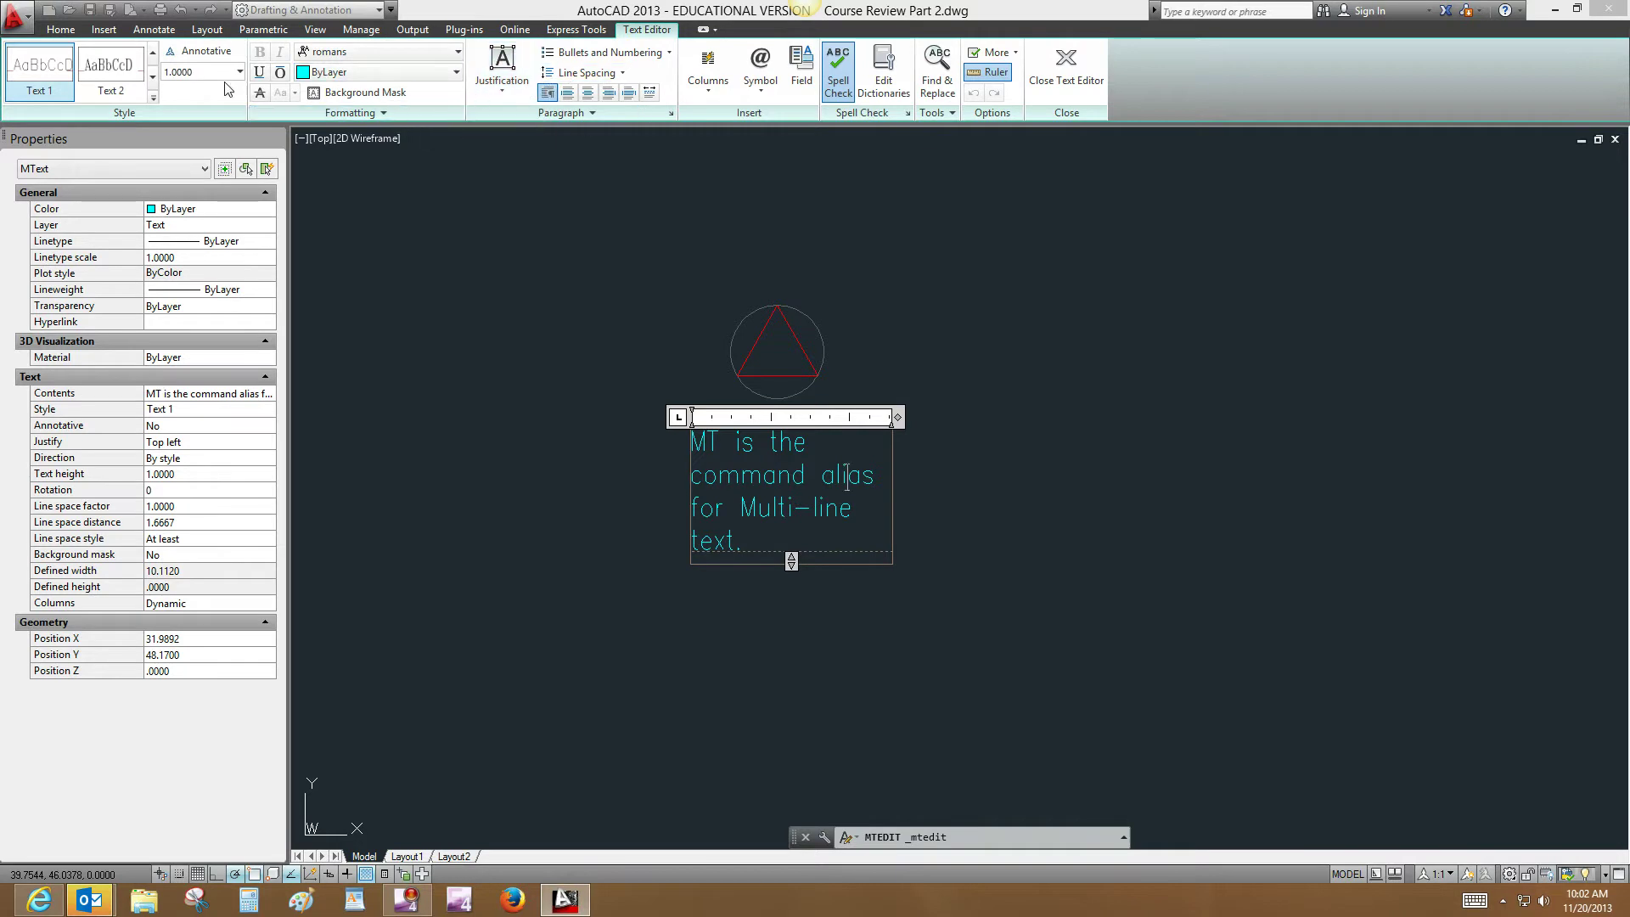
- Apply the Text 2 style to the note, accept the warning, and close the editor
click(116, 70)
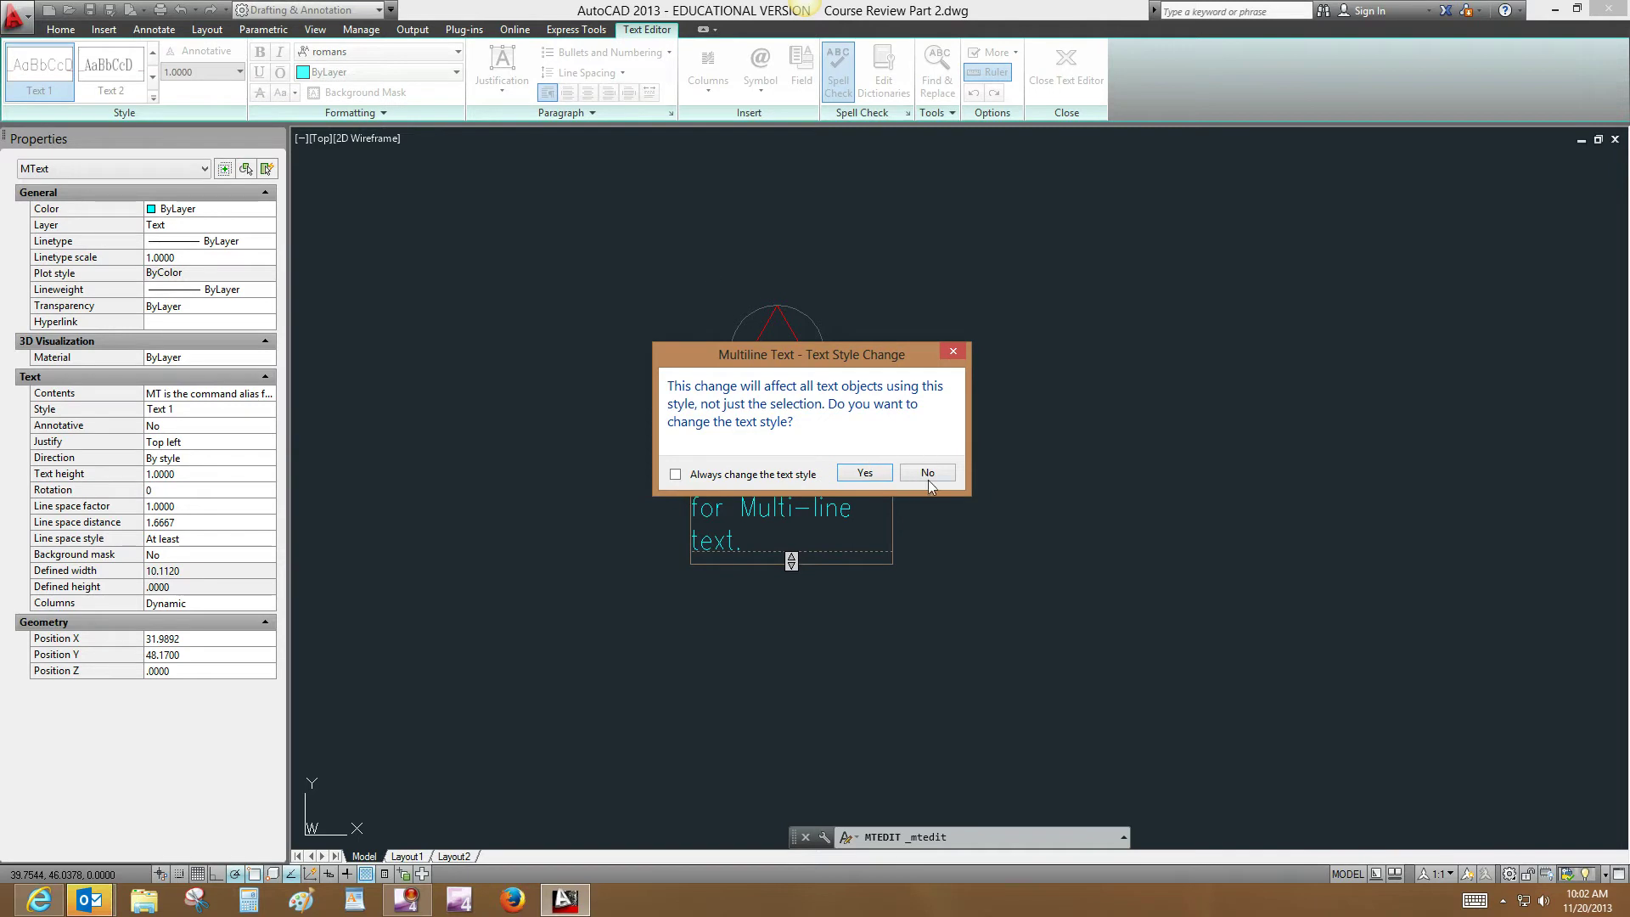
click(950, 356)
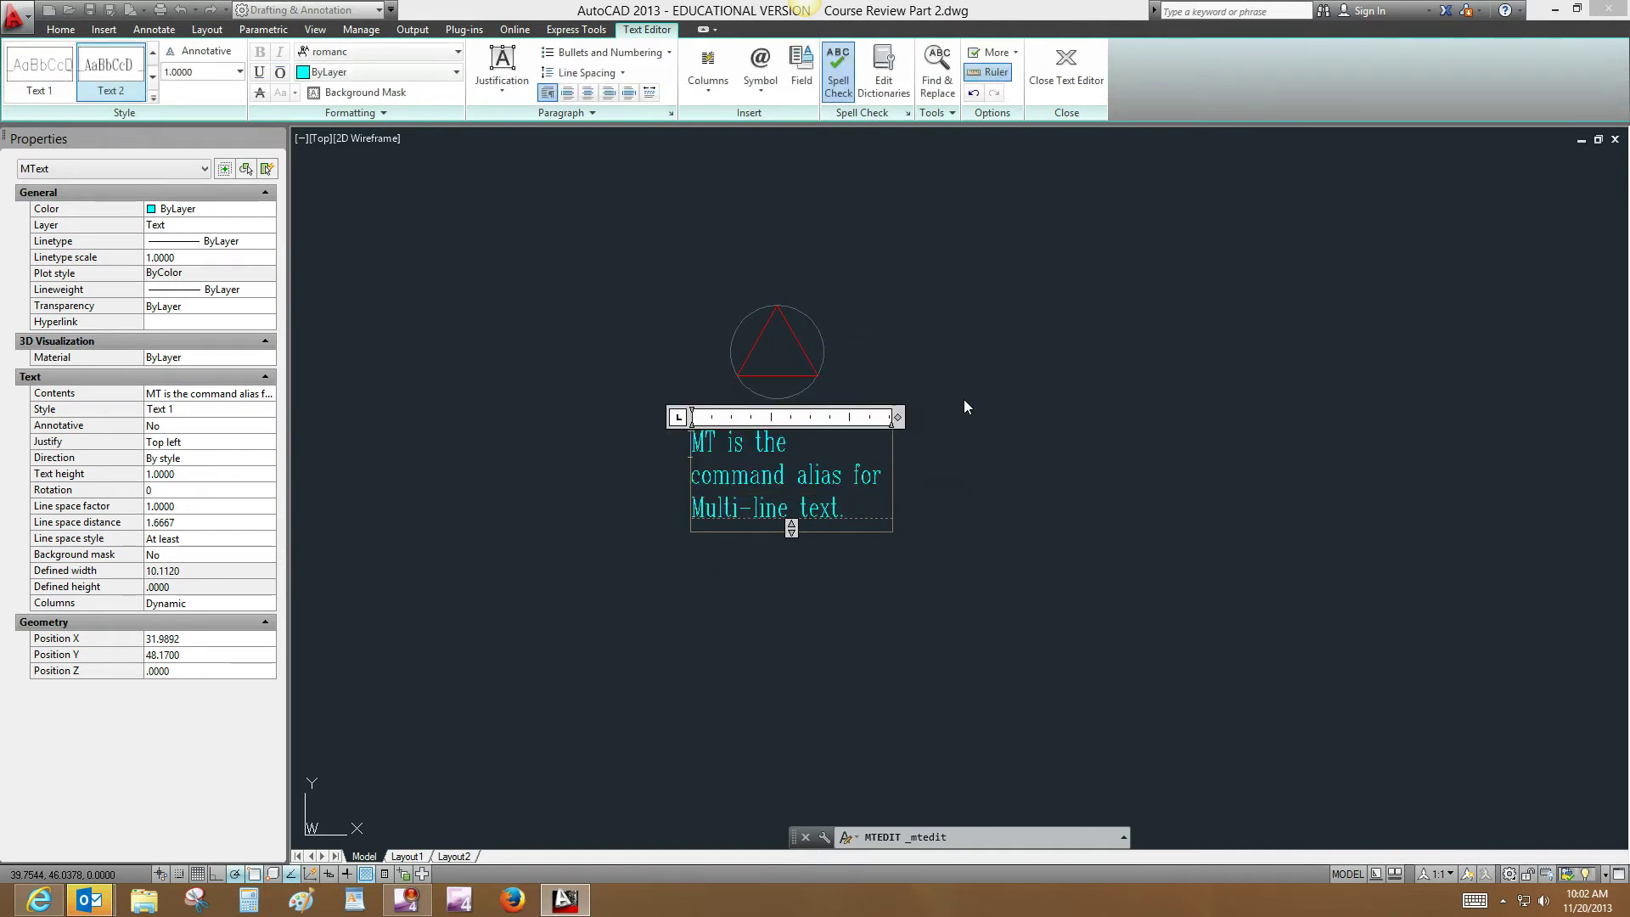
click(964, 401)
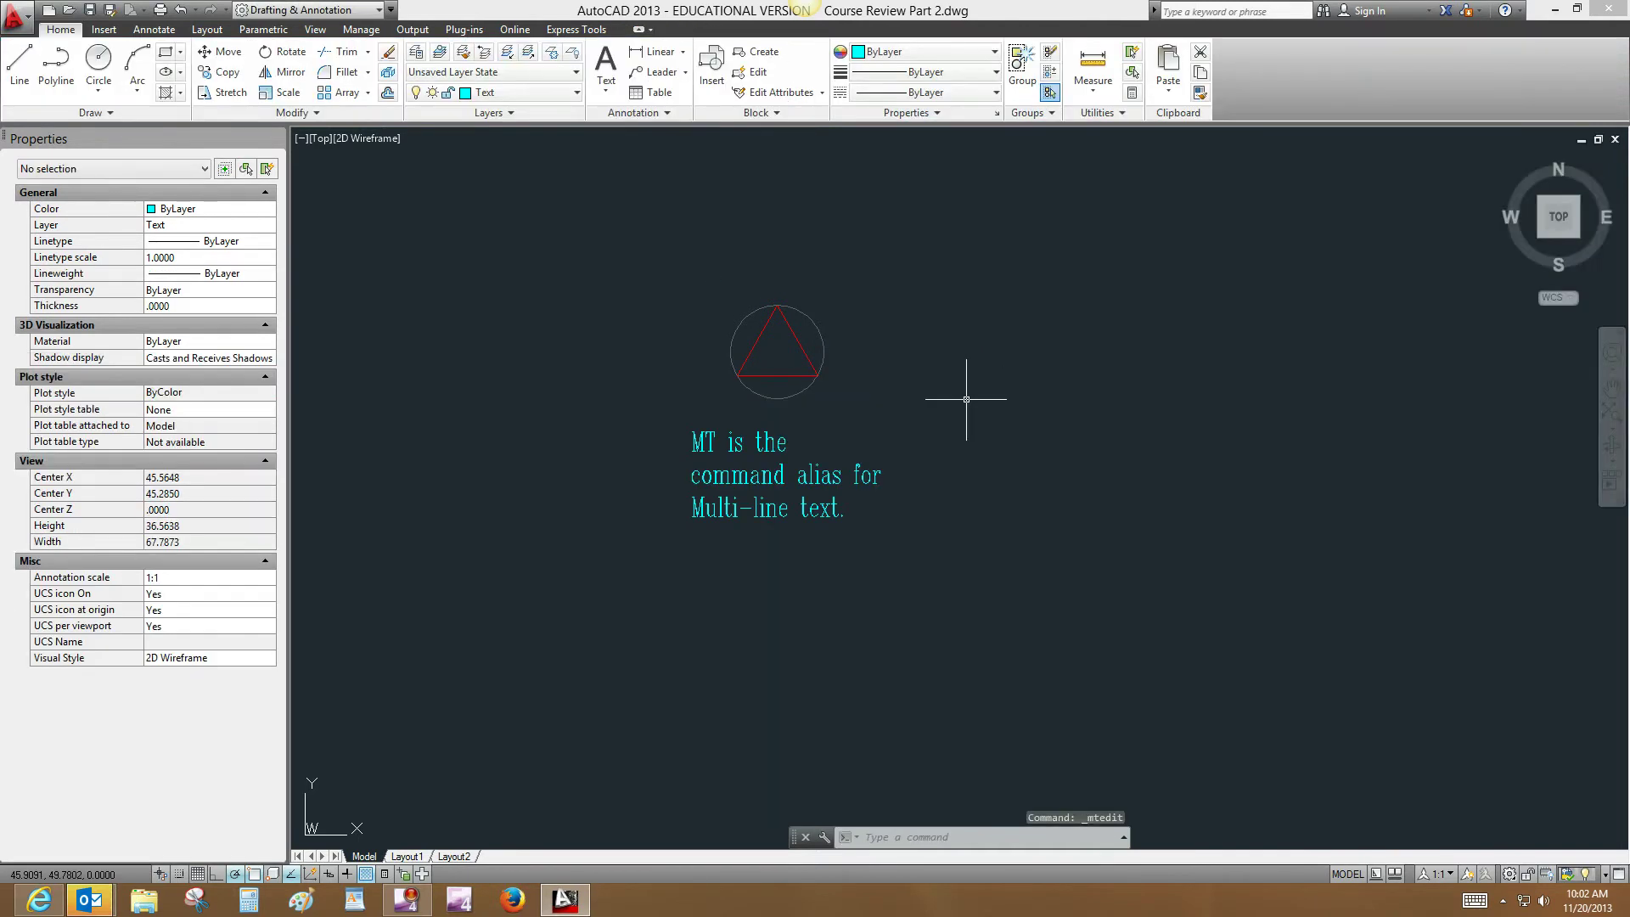